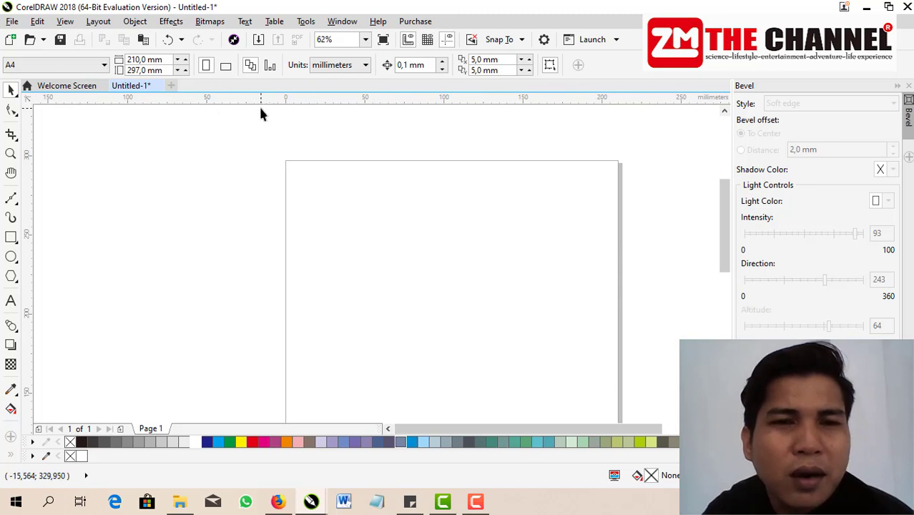
Choose A4 as the document's page size.
{"action": "scroll", "coordinate": [297, 138], "scroll_direction": "down", "scroll_amount": 2}
{"action": "scroll", "coordinate": [309, 143], "scroll_direction": "up", "scroll_amount": 1}
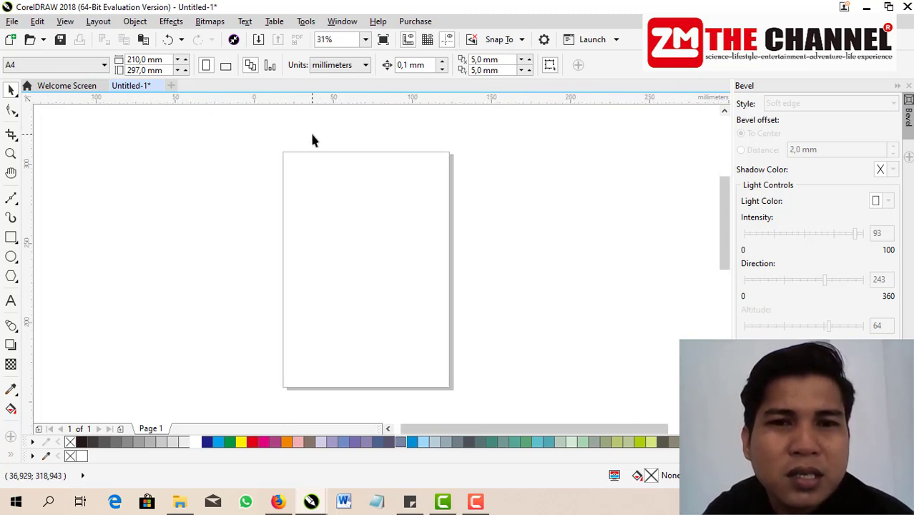
{"action": "scroll", "coordinate": [312, 140], "scroll_direction": "up", "scroll_amount": 1}
{"action": "scroll", "coordinate": [322, 147], "scroll_direction": "down", "scroll_amount": 2}
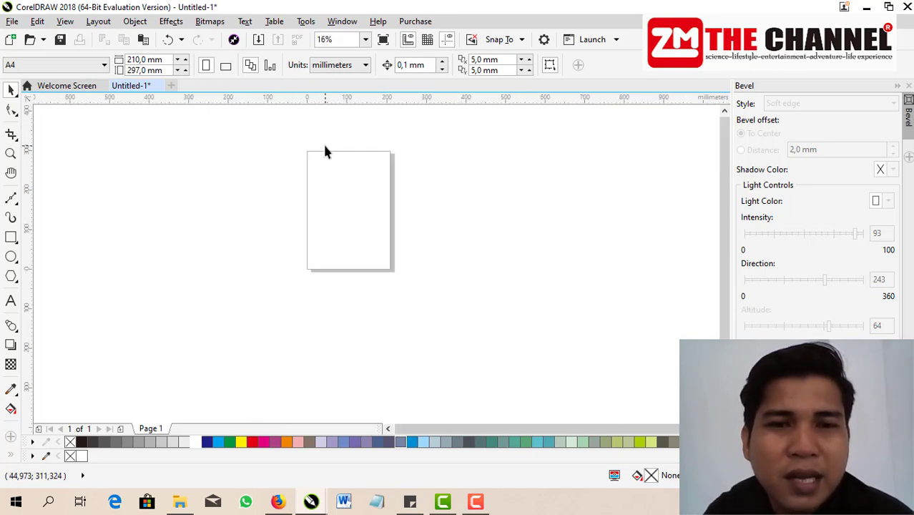
{"action": "left_click", "coordinate": [89, 65]}
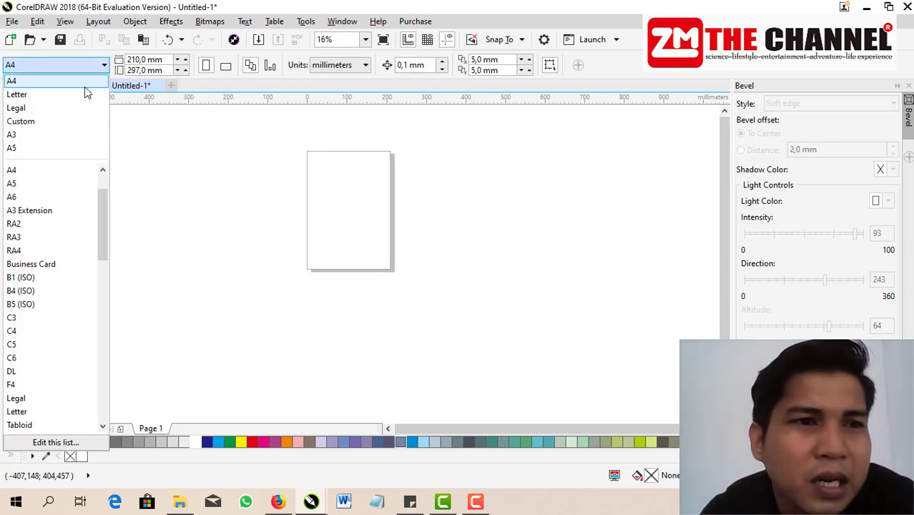
{"action": "left_click", "coordinate": [84, 86]}
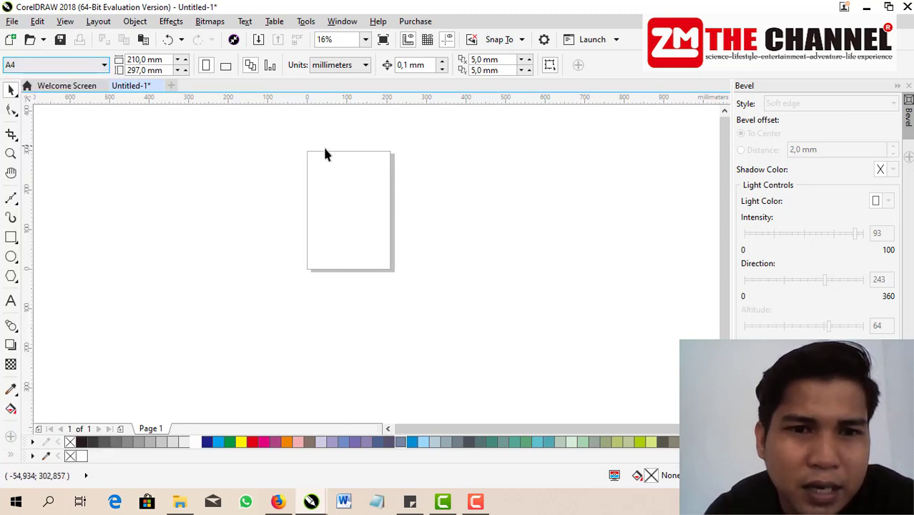
{"action": "scroll", "coordinate": [324, 145], "scroll_direction": "up", "scroll_amount": 2}
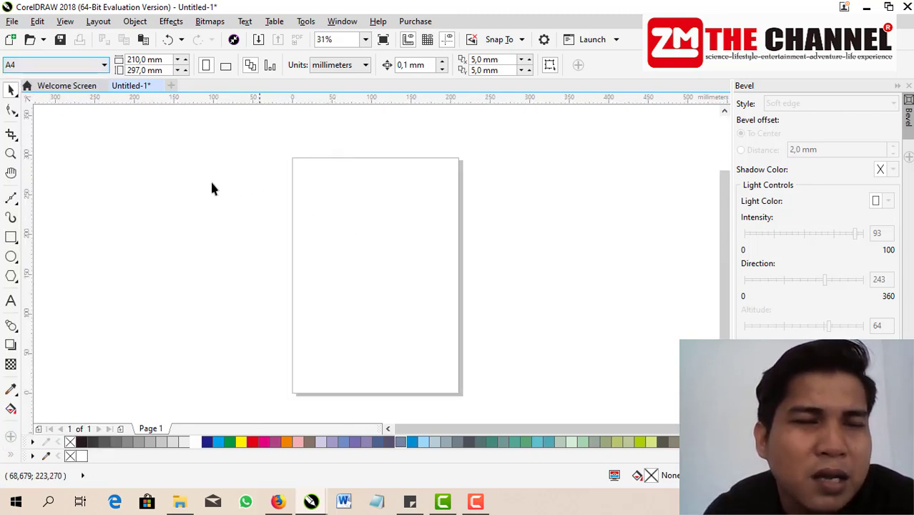
Try the Letter and Legal page sizes, and return the page to A4.
{"action": "left_click", "coordinate": [98, 66]}
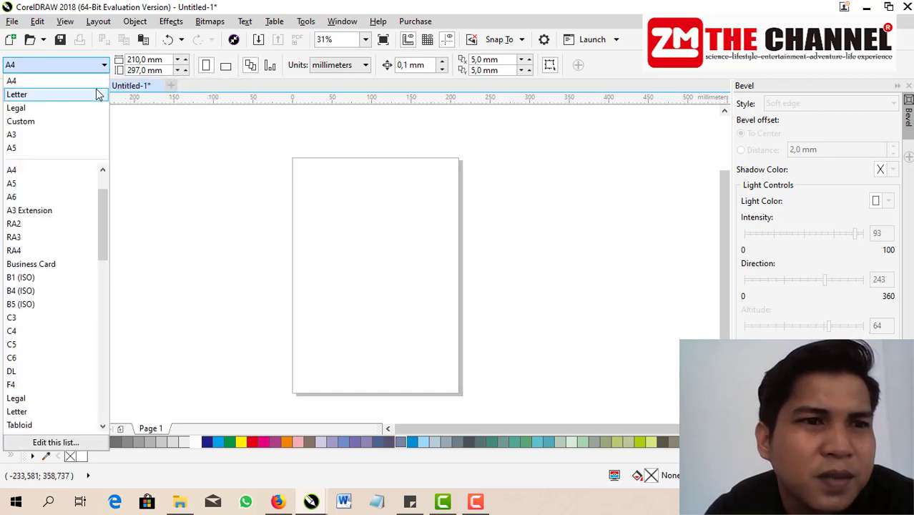
{"action": "left_click", "coordinate": [97, 93]}
{"action": "left_click", "coordinate": [104, 65]}
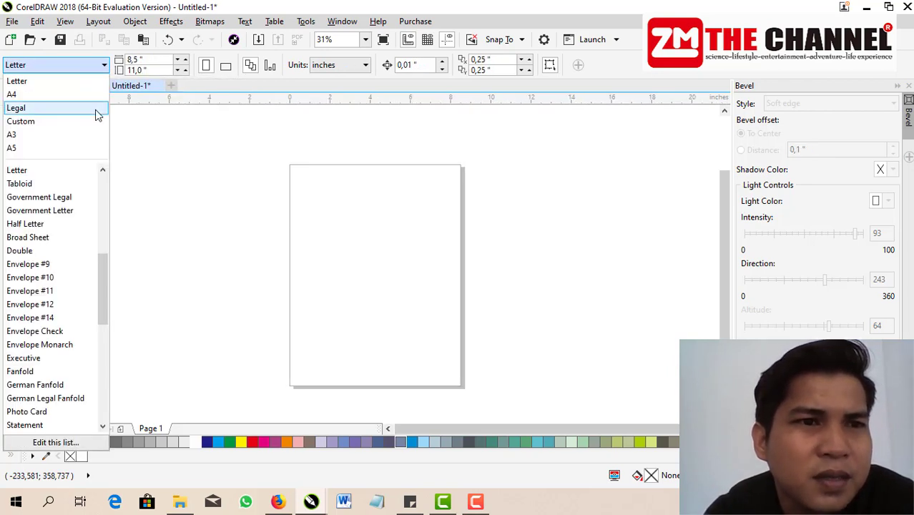
{"action": "left_click", "coordinate": [96, 110]}
{"action": "left_click", "coordinate": [104, 65]}
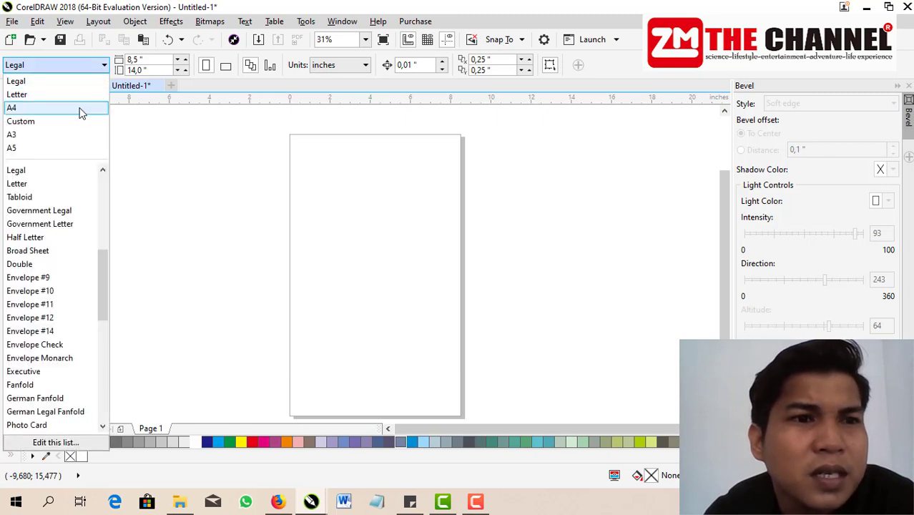
{"action": "left_click", "coordinate": [81, 109]}
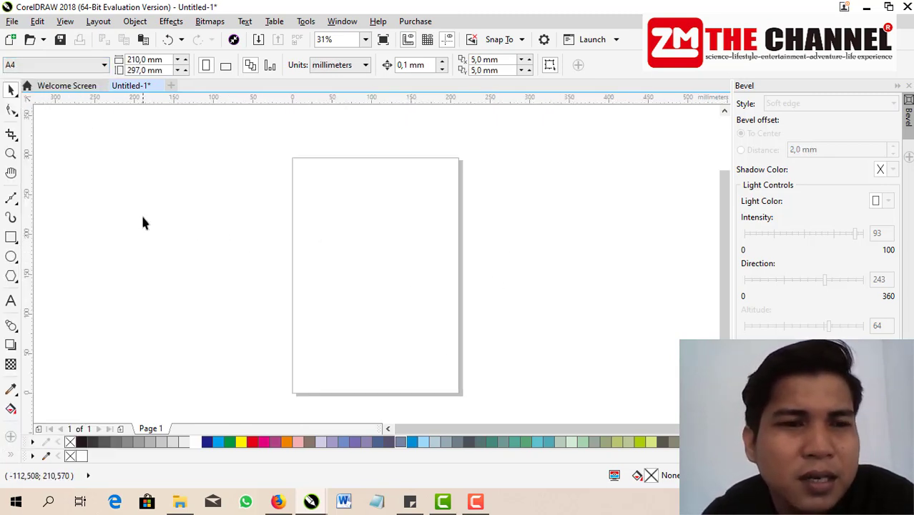
Draw a portrait rectangle about 166 × 258 mm on the empty area beside the page.
{"action": "left_click", "coordinate": [16, 245]}
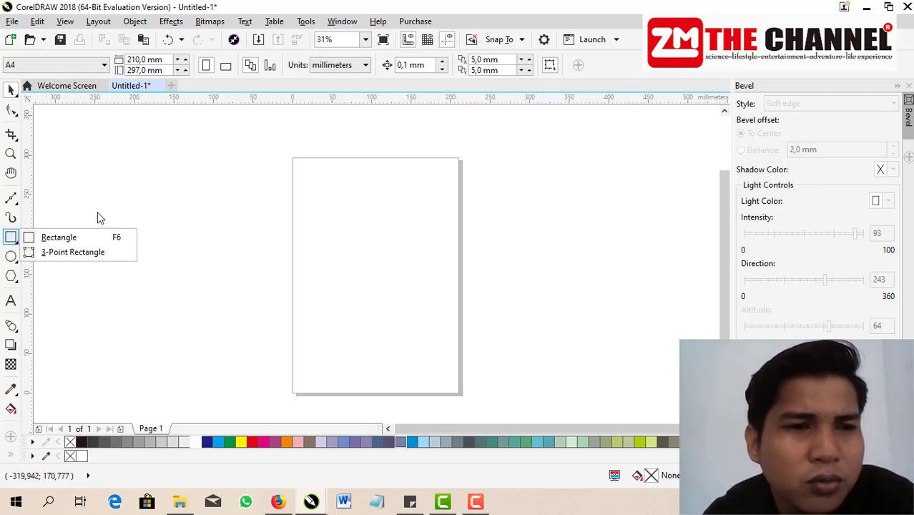
{"action": "left_click", "coordinate": [29, 236]}
{"action": "mouse_move", "coordinate": [139, 178]}
{"action": "left_mouse_down"}
{"action": "mouse_move", "coordinate": [208, 261]}
{"action": "mouse_move", "coordinate": [271, 383]}
{"action": "left_mouse_up"}
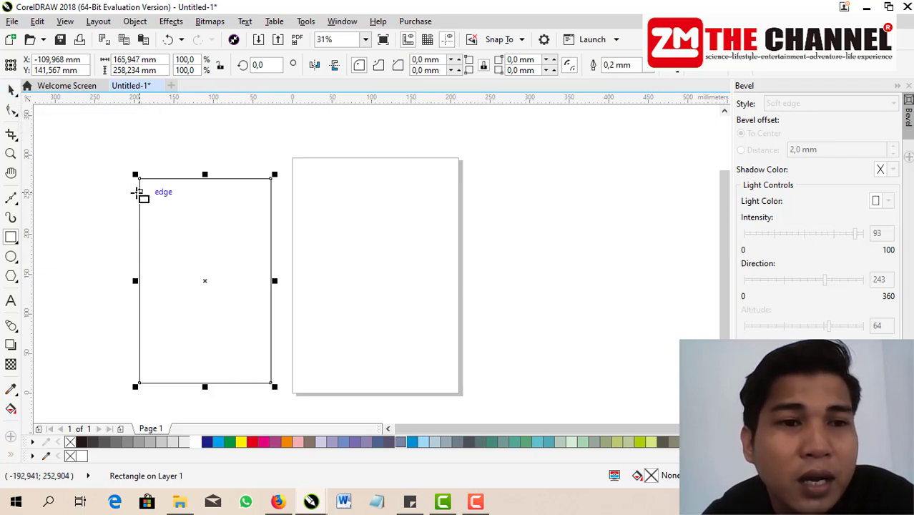
Move the rectangle onto the page so its upper-left corner meets the page's upper-left corner.
{"action": "left_click", "coordinate": [11, 89]}
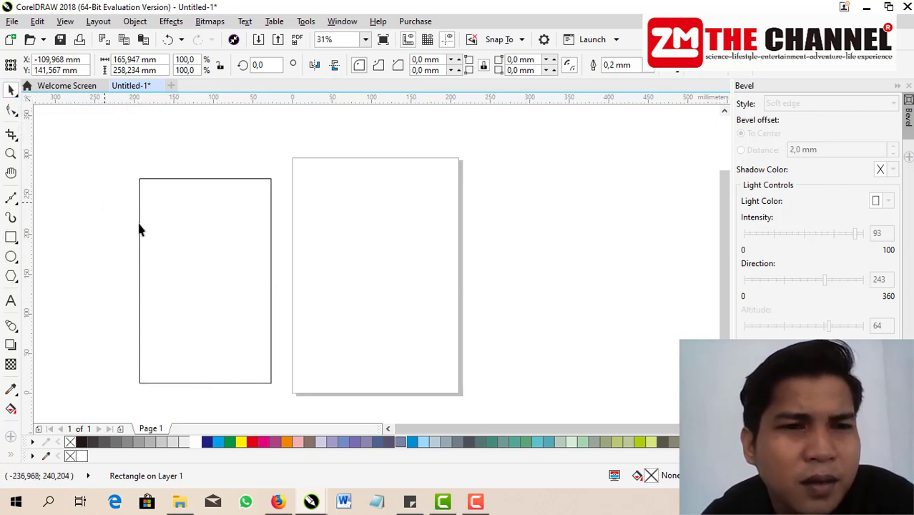
{"action": "left_click", "coordinate": [139, 229]}
{"action": "left_click_drag", "start_coordinate": [153, 202], "coordinate": [310, 184]}
{"action": "scroll", "coordinate": [351, 210], "scroll_direction": "up", "scroll_amount": 2}
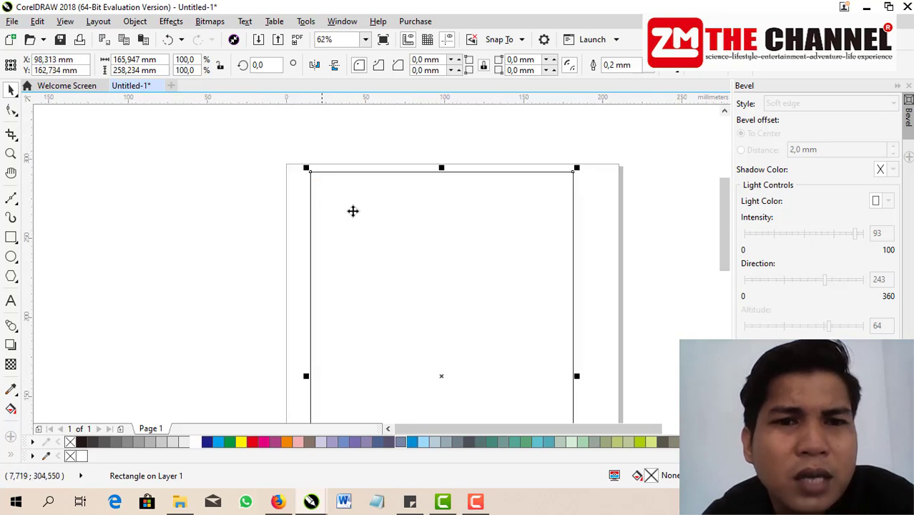
{"action": "left_click_drag", "start_coordinate": [351, 210], "coordinate": [332, 209]}
{"action": "scroll", "coordinate": [314, 193], "scroll_direction": "down", "scroll_amount": 1}
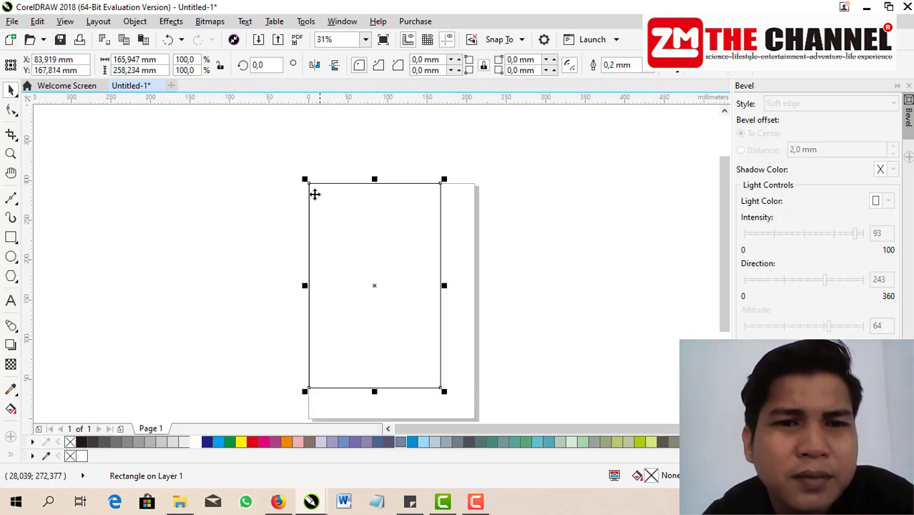
{"action": "scroll", "coordinate": [314, 187], "scroll_direction": "up", "scroll_amount": 3}
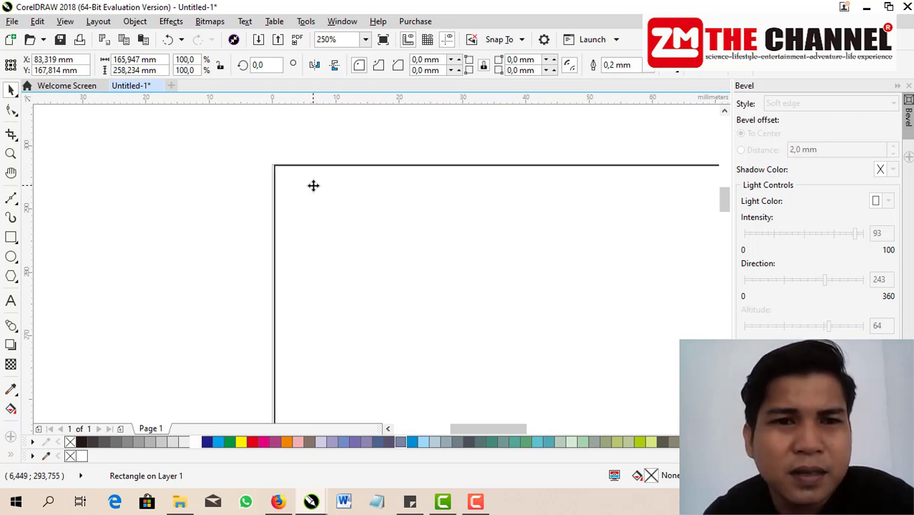
Stretch the rectangle to the page's right and bottom edges, making it about 210 × 297 mm.
{"action": "scroll", "coordinate": [313, 178], "scroll_direction": "down", "scroll_amount": 4}
{"action": "scroll", "coordinate": [388, 223], "scroll_direction": "down", "scroll_amount": 5}
{"action": "scroll", "coordinate": [397, 229], "scroll_direction": "up", "scroll_amount": 3}
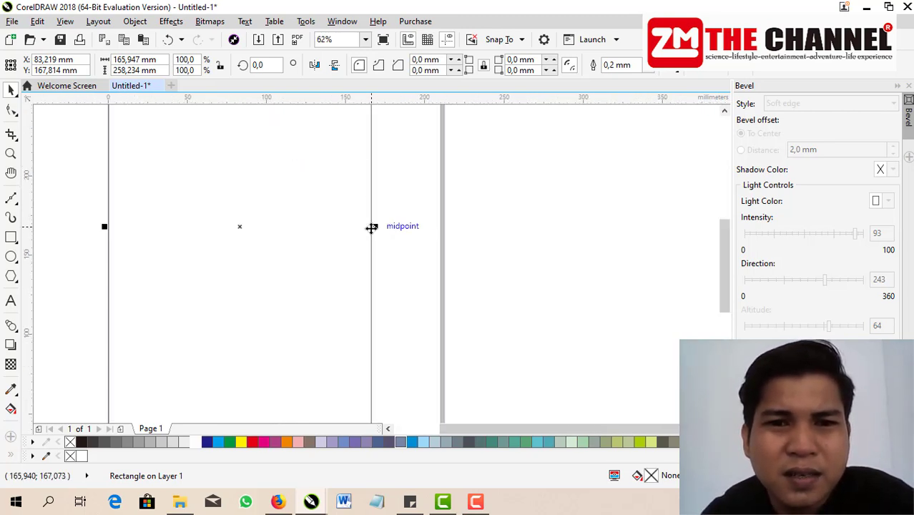
{"action": "left_click_drag", "start_coordinate": [369, 226], "coordinate": [443, 246]}
{"action": "scroll", "coordinate": [391, 185], "scroll_direction": "down", "scroll_amount": 3}
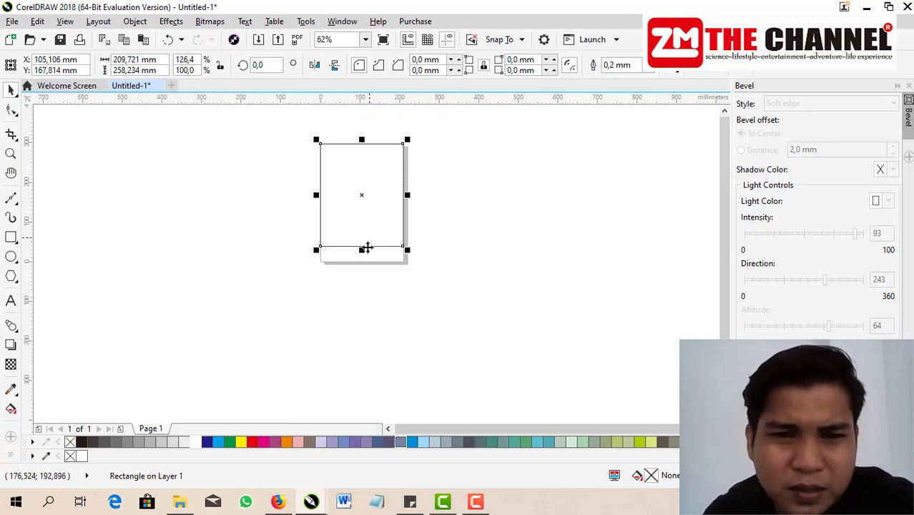
{"action": "scroll", "coordinate": [364, 247], "scroll_direction": "up", "scroll_amount": 3}
{"action": "left_click_drag", "start_coordinate": [348, 234], "coordinate": [363, 302]}
{"action": "scroll", "coordinate": [349, 282], "scroll_direction": "up", "scroll_amount": 5}
{"action": "scroll", "coordinate": [364, 302], "scroll_direction": "down", "scroll_amount": 5}
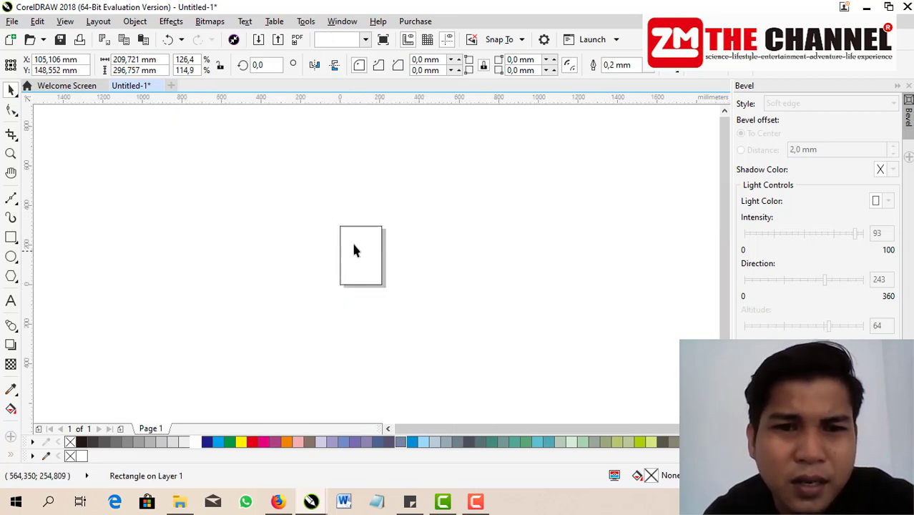
Examine how the rectangle's edges line up with the A4 page outline.
{"action": "left_click", "coordinate": [354, 240]}
{"action": "left_click", "coordinate": [445, 198]}
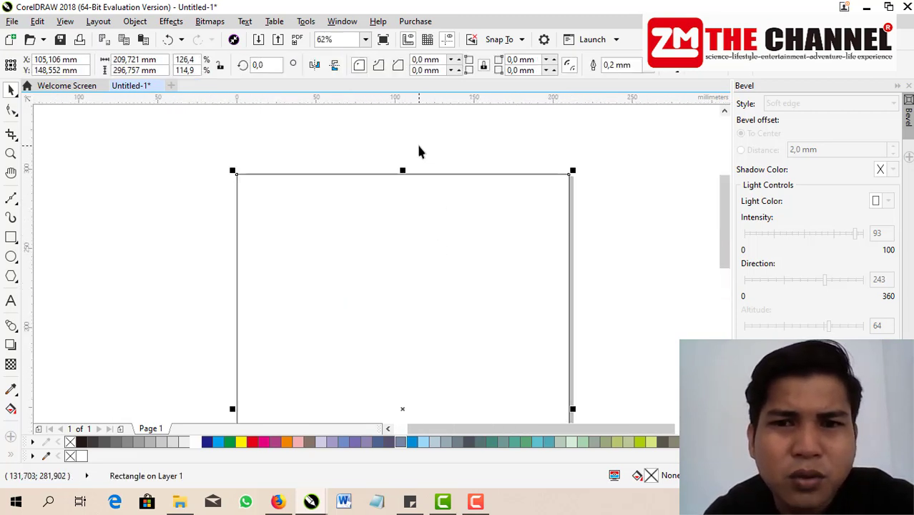
{"action": "scroll", "coordinate": [419, 148], "scroll_direction": "down", "scroll_amount": 3}
{"action": "scroll", "coordinate": [407, 148], "scroll_direction": "up", "scroll_amount": 3}
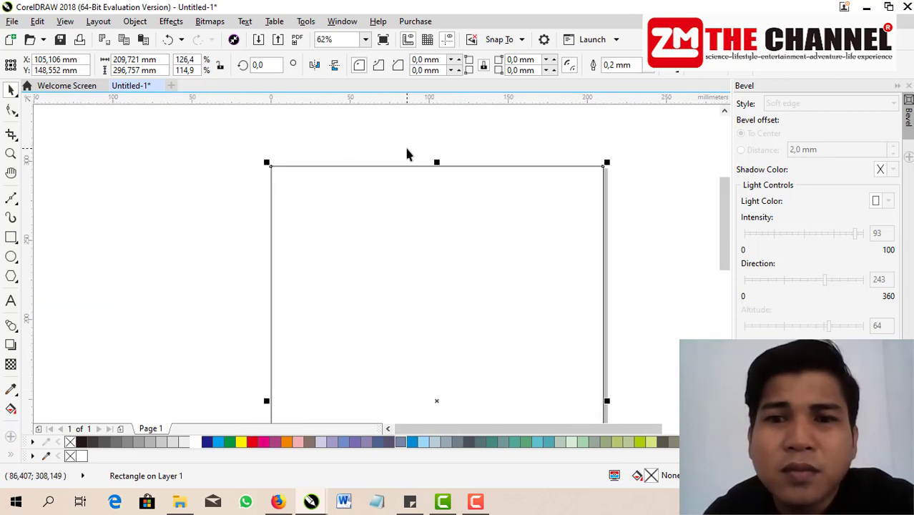
{"action": "scroll", "coordinate": [407, 154], "scroll_direction": "down", "scroll_amount": 3}
{"action": "scroll", "coordinate": [400, 157], "scroll_direction": "up", "scroll_amount": 3}
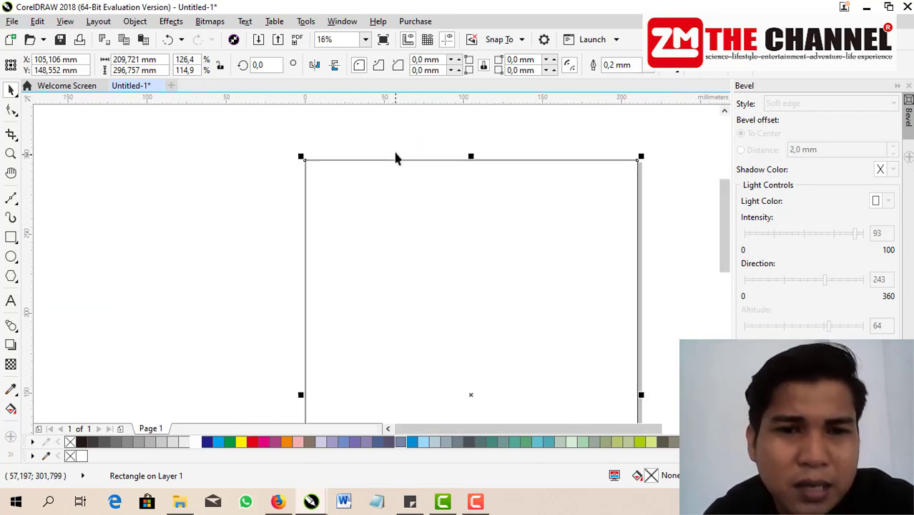
{"action": "scroll", "coordinate": [387, 162], "scroll_direction": "down", "scroll_amount": 2}
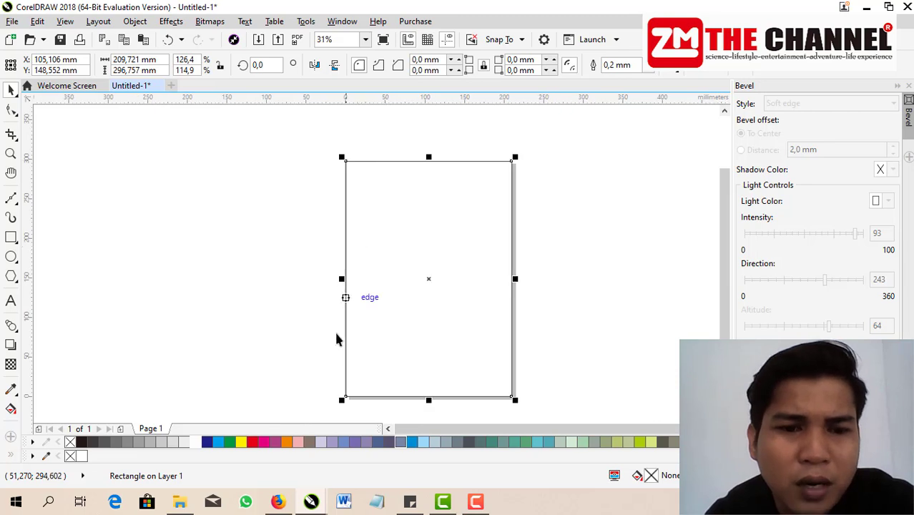
{"action": "left_click", "coordinate": [314, 214]}
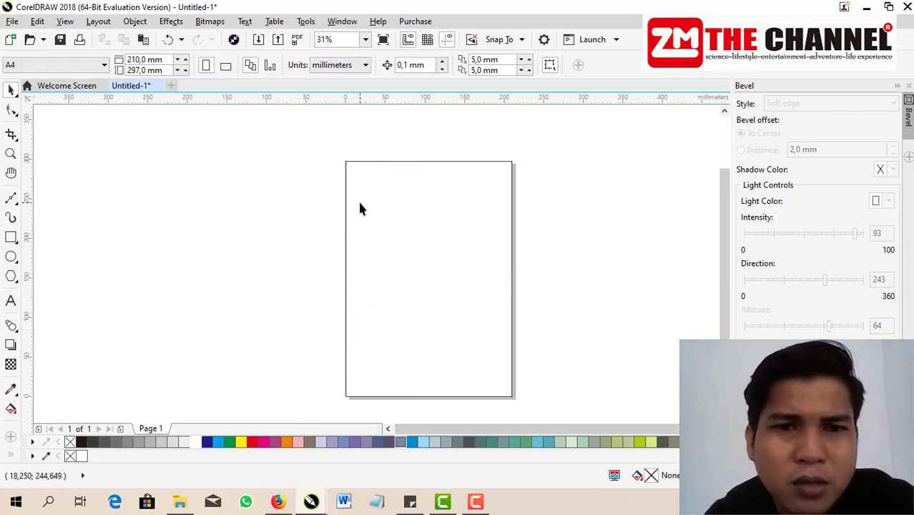
Fill the page-sized rectangle with white and deselect it.
{"action": "left_click", "coordinate": [360, 207]}
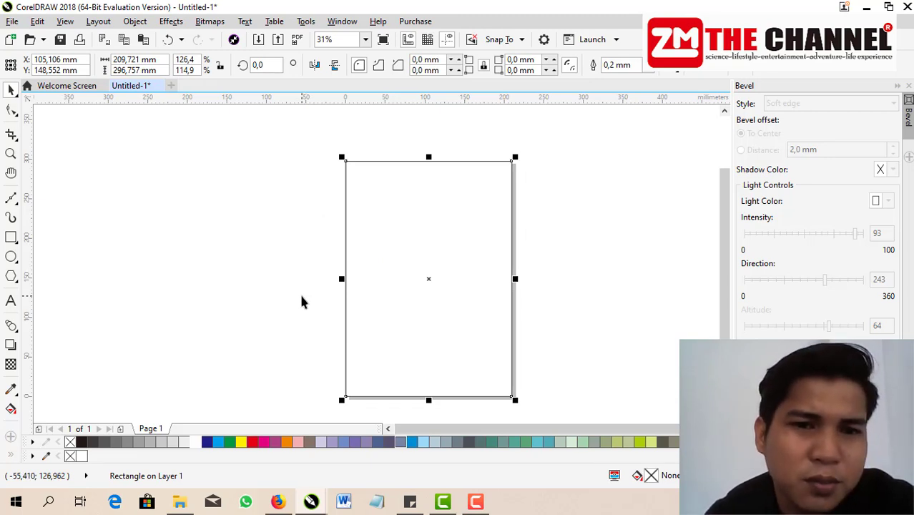
{"action": "left_click", "coordinate": [408, 309]}
{"action": "left_click", "coordinate": [398, 306]}
{"action": "left_click", "coordinate": [345, 347]}
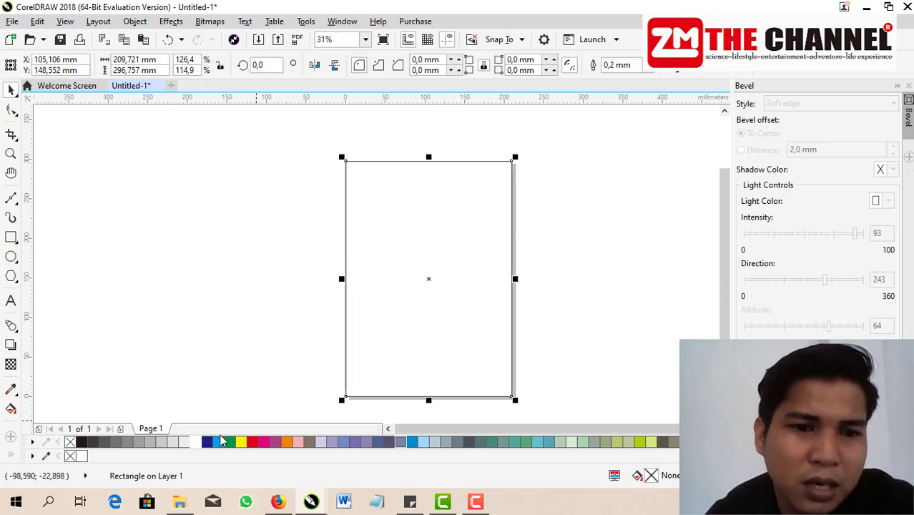
{"action": "left_click", "coordinate": [198, 441]}
{"action": "key", "text": "Escape"}
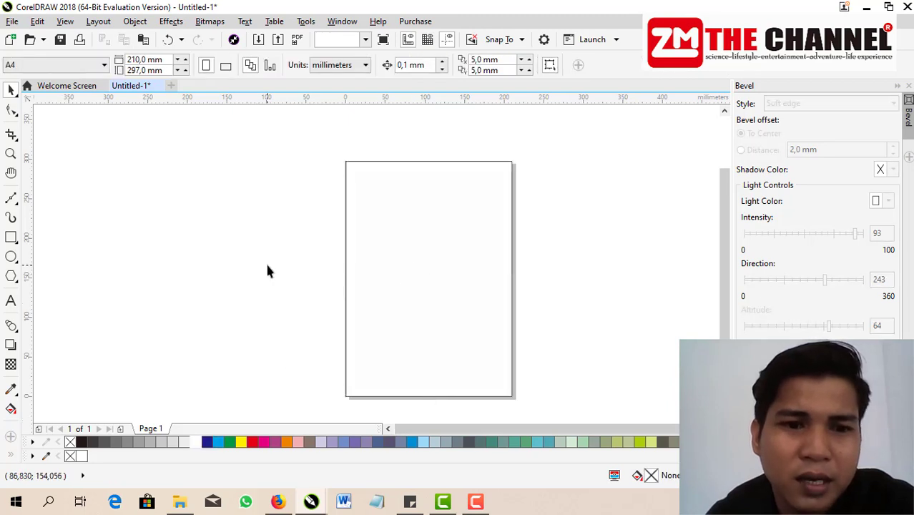
{"action": "left_click", "coordinate": [361, 264]}
{"action": "left_click", "coordinate": [291, 277]}
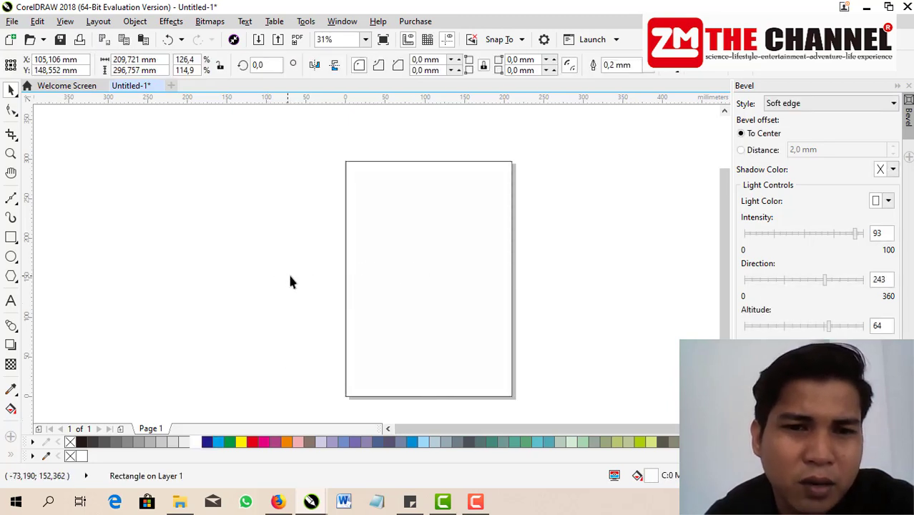
{"action": "left_click", "coordinate": [451, 234]}
{"action": "left_click", "coordinate": [255, 246]}
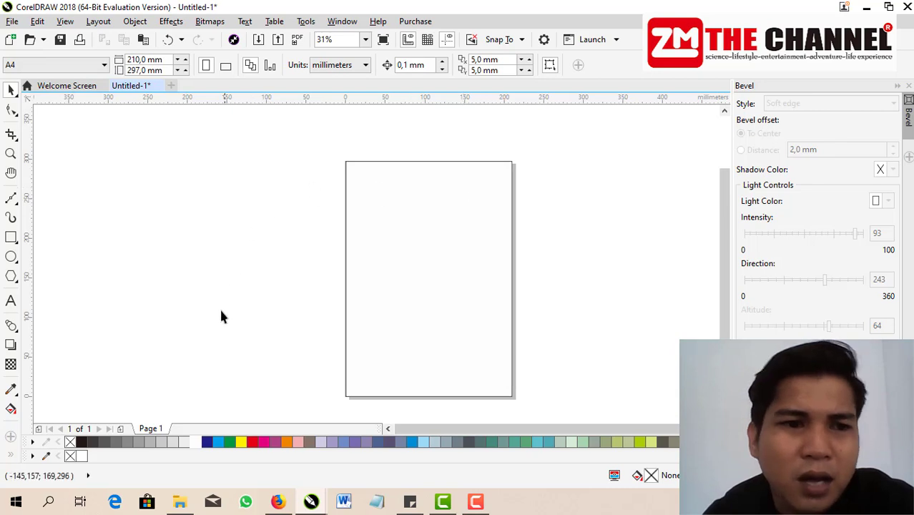
Choose uniform fill with nothing selected and accept it as the document default for Graphic objects.
{"action": "left_click", "coordinate": [11, 412]}
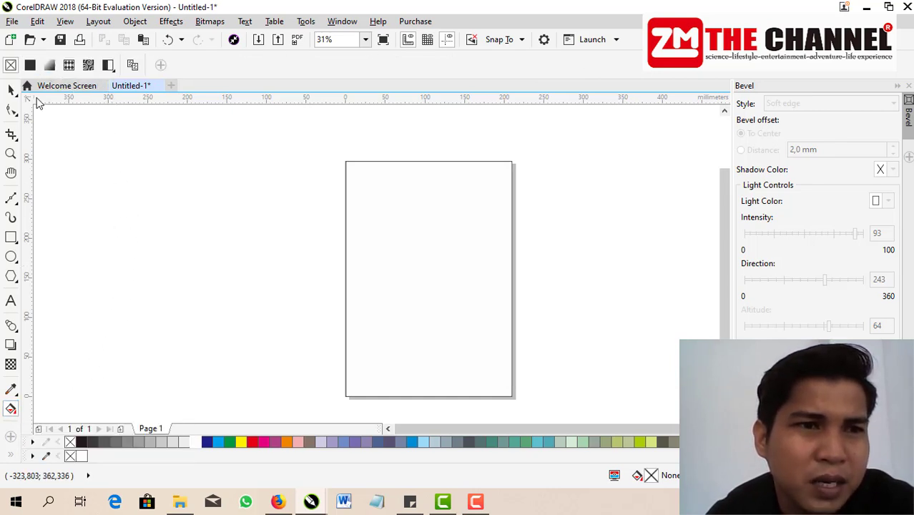
{"action": "left_click", "coordinate": [30, 65]}
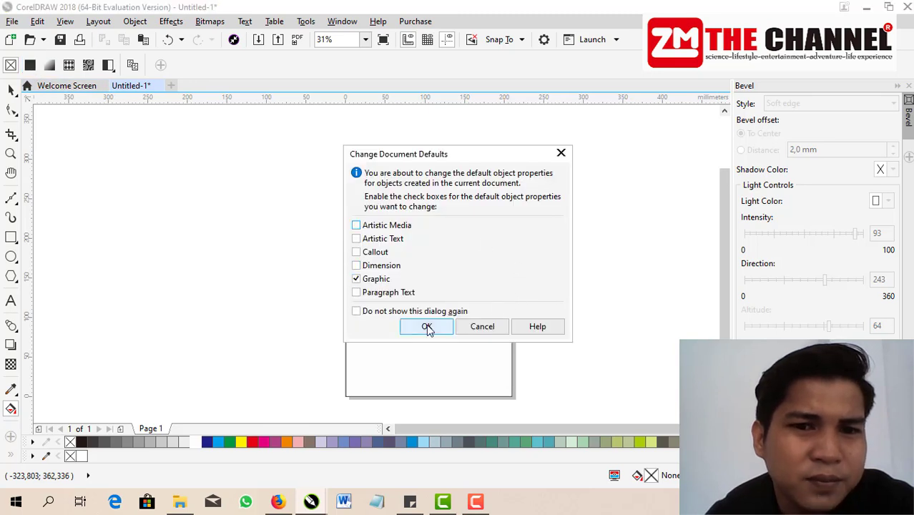
{"action": "left_click", "coordinate": [426, 327]}
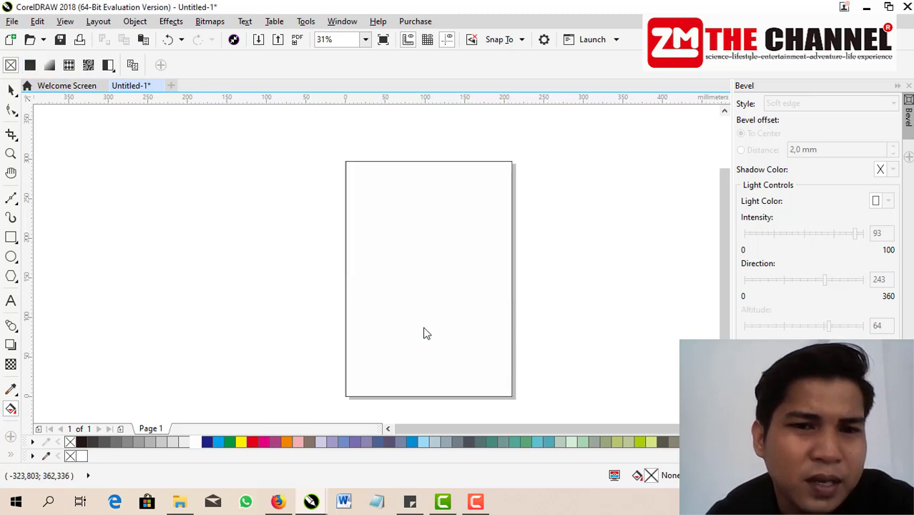
Set the page-sized rectangle's uniform fill to white with CMYK values 0, 0, 0, 0 using the Interactive Fill tool.
{"action": "left_click", "coordinate": [369, 236]}
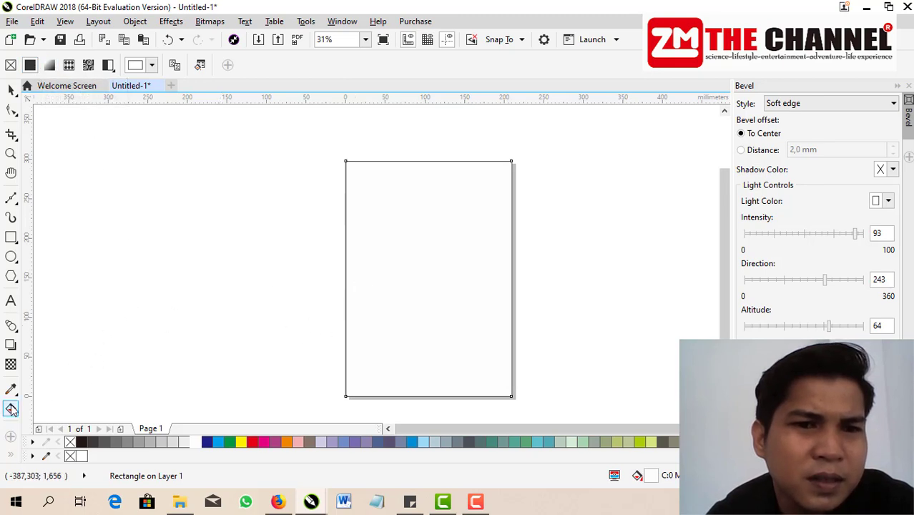
{"action": "left_click", "coordinate": [11, 89]}
{"action": "left_click", "coordinate": [348, 229]}
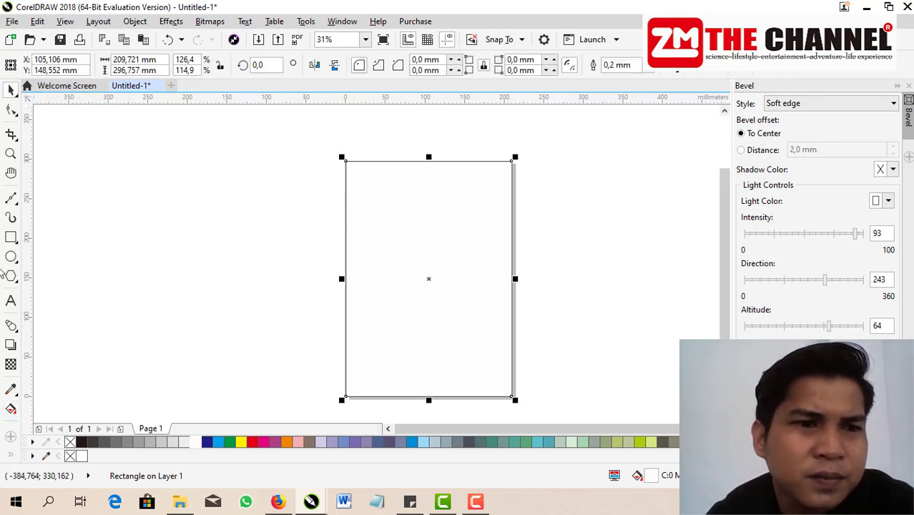
{"action": "left_click", "coordinate": [11, 409]}
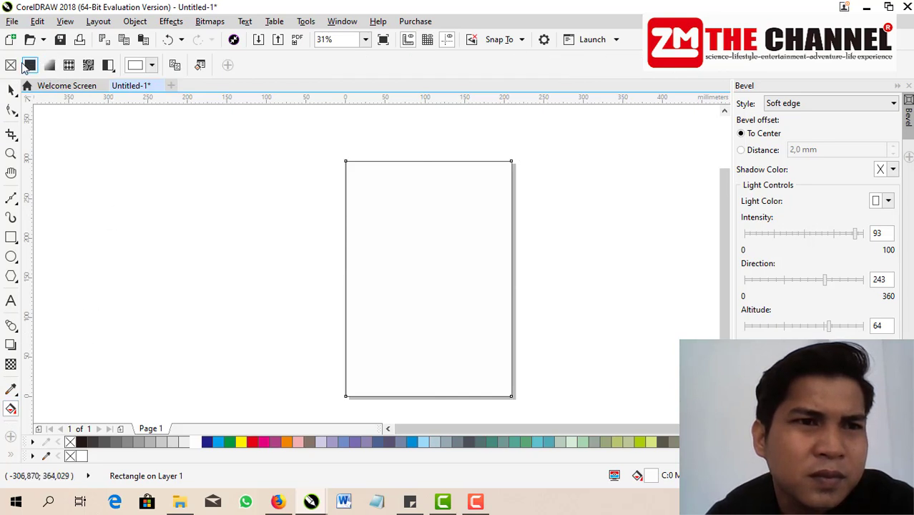
{"action": "left_click", "coordinate": [152, 65]}
{"action": "mouse_move", "coordinate": [210, 161]}
{"action": "left_mouse_down"}
{"action": "mouse_move", "coordinate": [204, 213]}
{"action": "mouse_move", "coordinate": [212, 146]}
{"action": "mouse_move", "coordinate": [155, 183]}
{"action": "mouse_move", "coordinate": [182, 150]}
{"action": "mouse_move", "coordinate": [143, 140]}
{"action": "mouse_move", "coordinate": [159, 158]}
{"action": "mouse_move", "coordinate": [131, 120]}
{"action": "mouse_move", "coordinate": [135, 134]}
{"action": "left_mouse_up"}
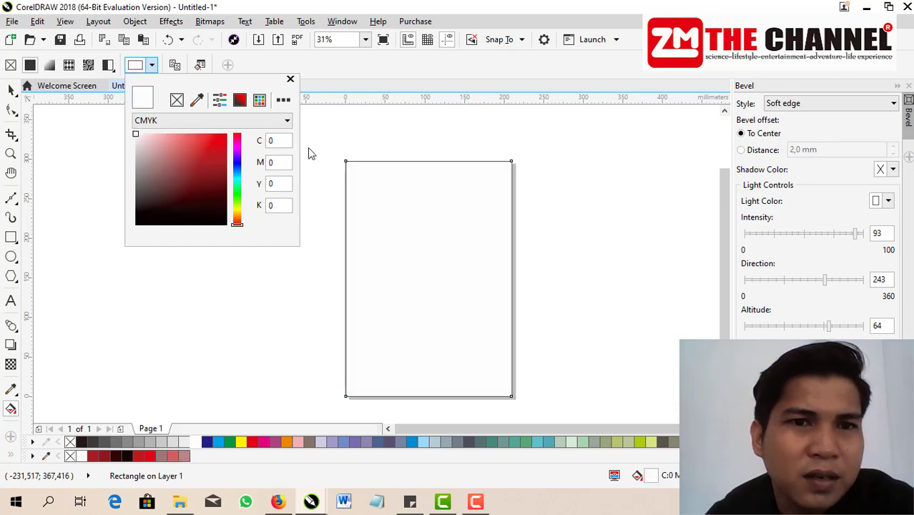
Close the fill colour picker and deselect the page-sized rectangle.
{"action": "left_click", "coordinate": [290, 79]}
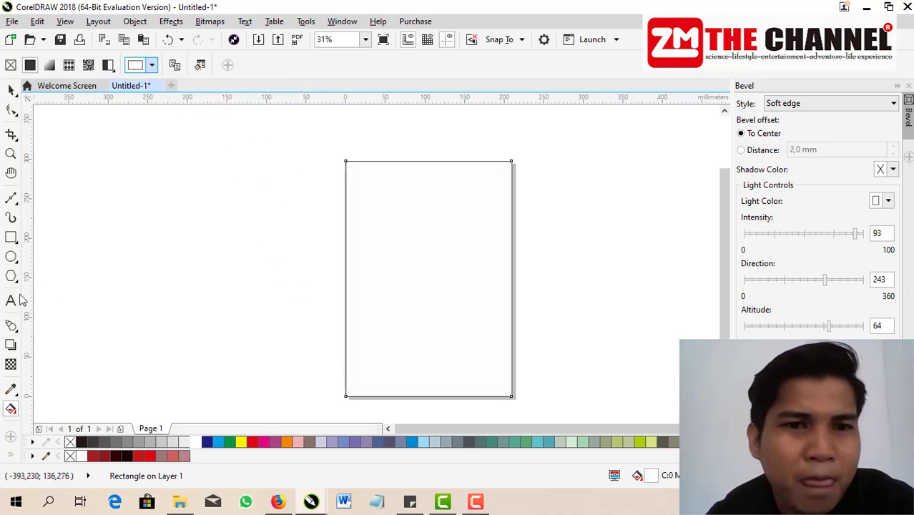
{"action": "left_click", "coordinate": [11, 89]}
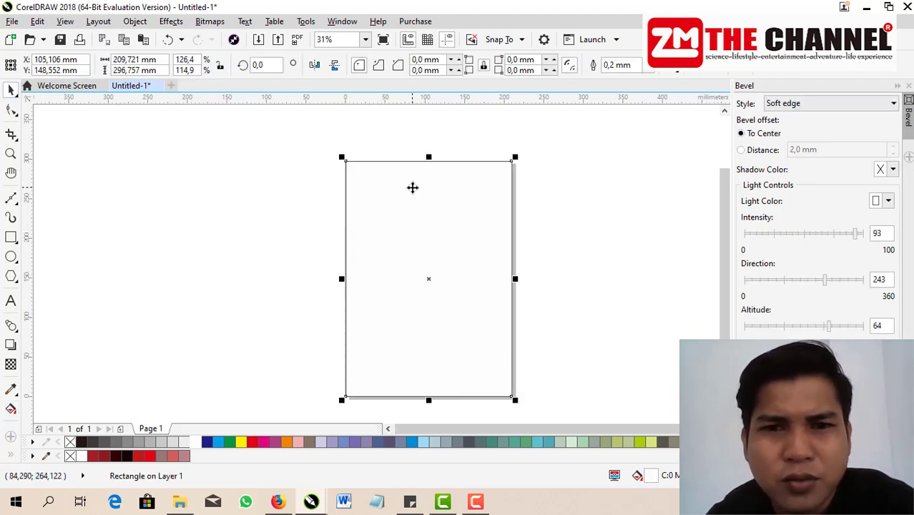
{"action": "left_click", "coordinate": [363, 251]}
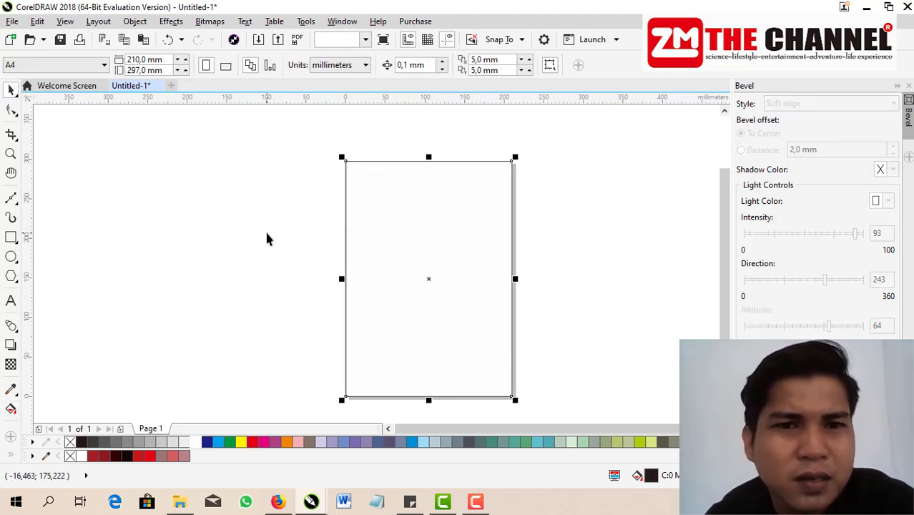
Draw a rectangle about 85.5 by 134.6 mm to the left of the page and remove its fill.
{"action": "left_click", "coordinate": [11, 238]}
{"action": "mouse_move", "coordinate": [197, 203]}
{"action": "left_mouse_down"}
{"action": "mouse_move", "coordinate": [252, 268]}
{"action": "mouse_move", "coordinate": [267, 311]}
{"action": "left_mouse_up"}
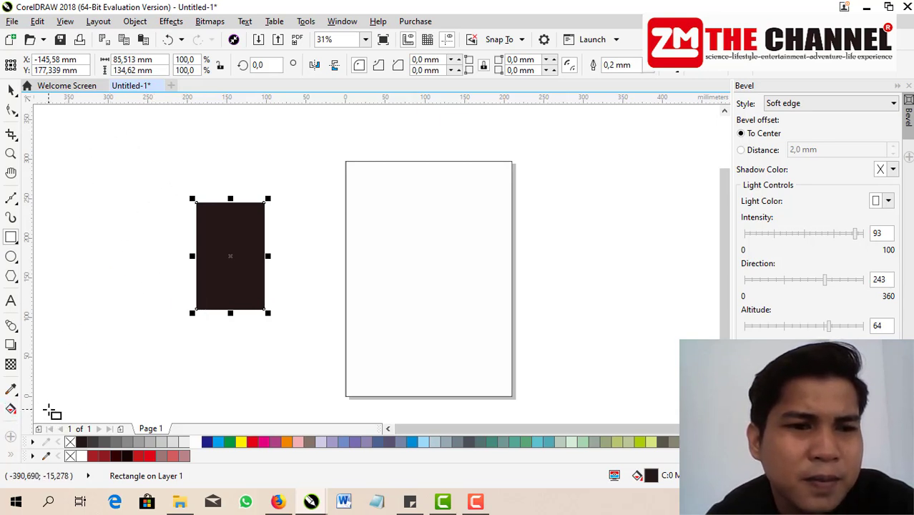
{"action": "left_click", "coordinate": [10, 409]}
{"action": "left_click", "coordinate": [10, 65]}
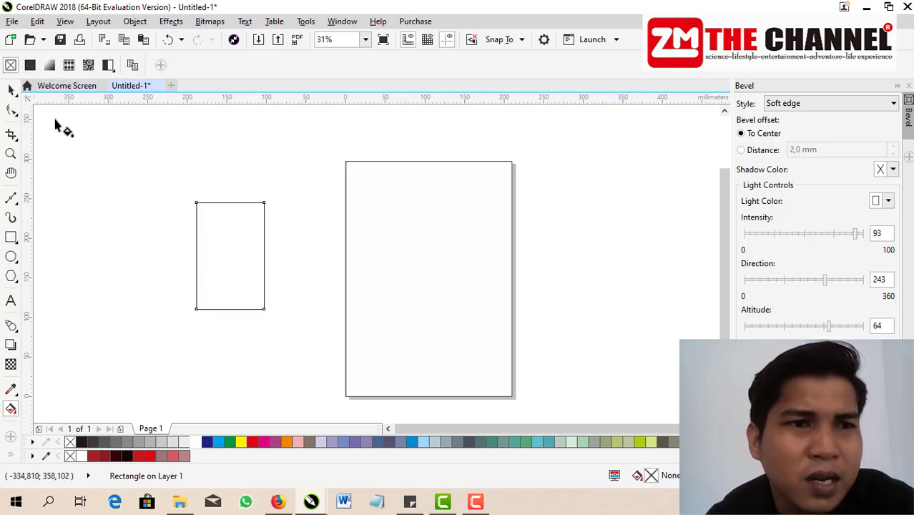
{"action": "left_click", "coordinate": [11, 90]}
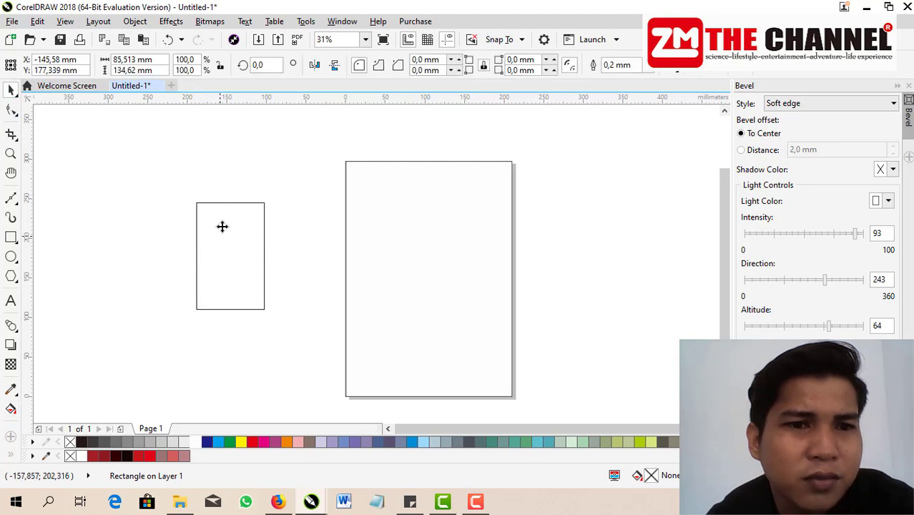
Move the unfilled rectangle closer to the page's left edge and deselect it.
{"action": "left_click_drag", "start_coordinate": [249, 234], "coordinate": [279, 202]}
{"action": "scroll", "coordinate": [279, 202], "scroll_direction": "up", "scroll_amount": 1}
{"action": "scroll", "coordinate": [267, 198], "scroll_direction": "down", "scroll_amount": 1}
{"action": "scroll", "coordinate": [267, 198], "scroll_direction": "up", "scroll_amount": 1}
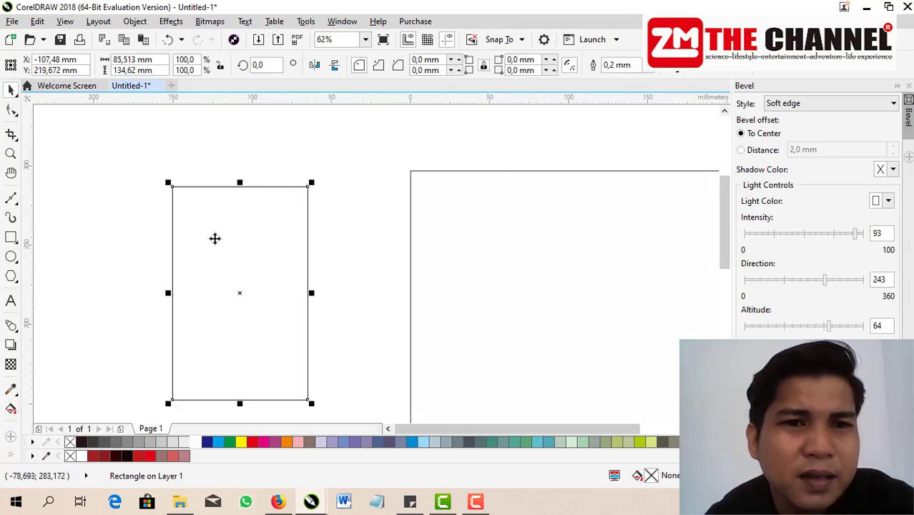
{"action": "left_click_drag", "start_coordinate": [215, 239], "coordinate": [260, 223]}
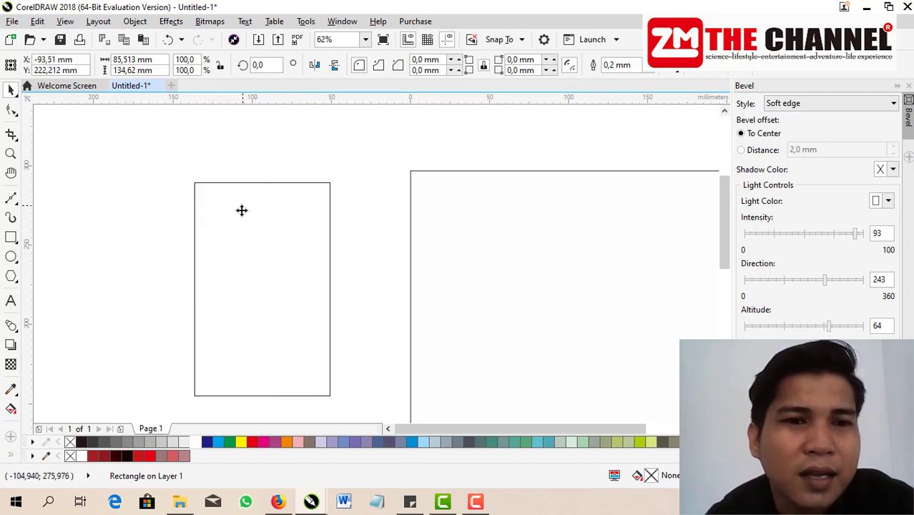
{"action": "left_click_drag", "start_coordinate": [207, 212], "coordinate": [288, 220]}
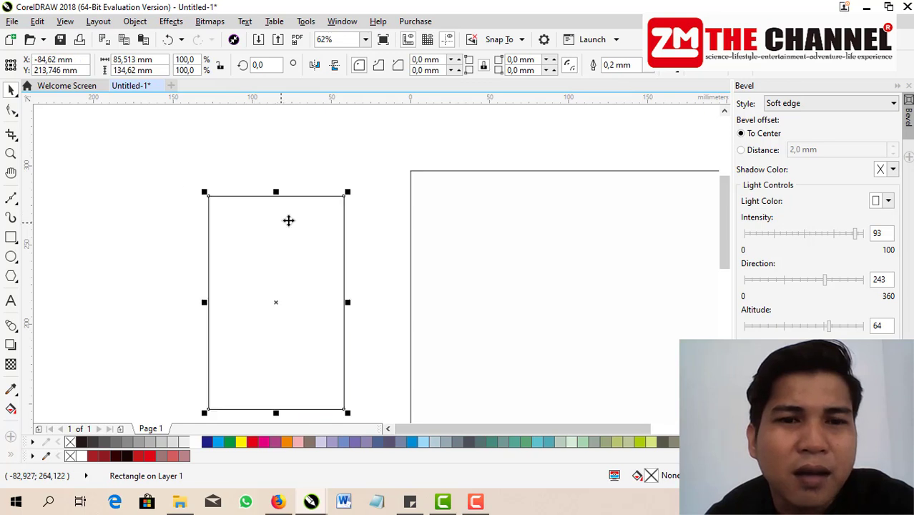
{"action": "left_click", "coordinate": [354, 156]}
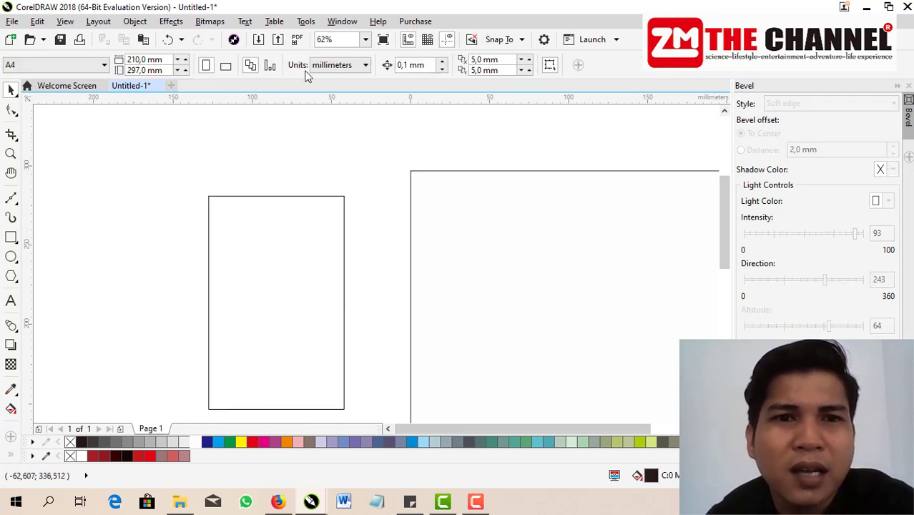
Change the document's units to centimeters.
{"action": "scroll", "coordinate": [213, 178], "scroll_direction": "down", "scroll_amount": 3}
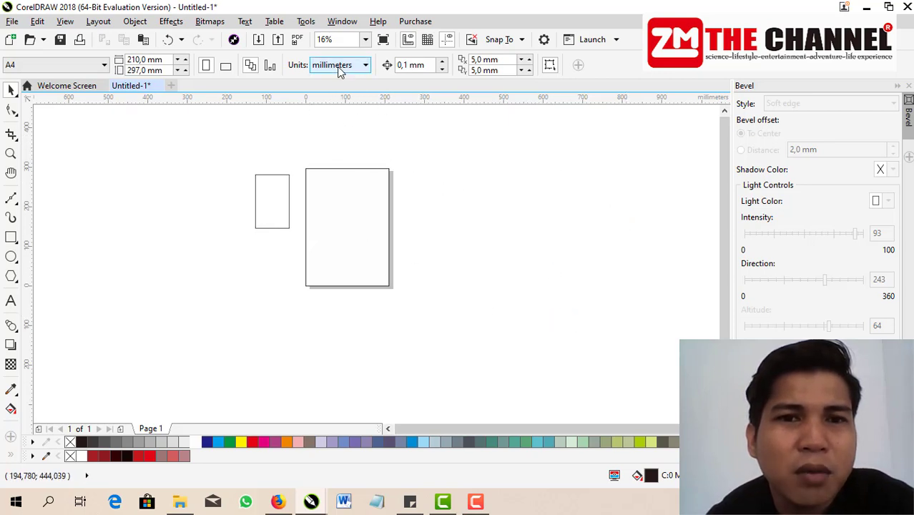
{"action": "left_click", "coordinate": [365, 66]}
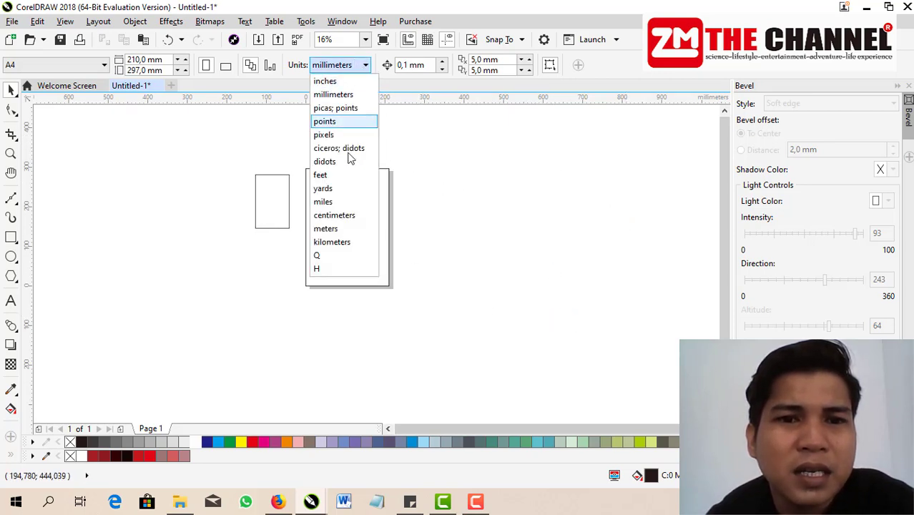
{"action": "left_click", "coordinate": [350, 216]}
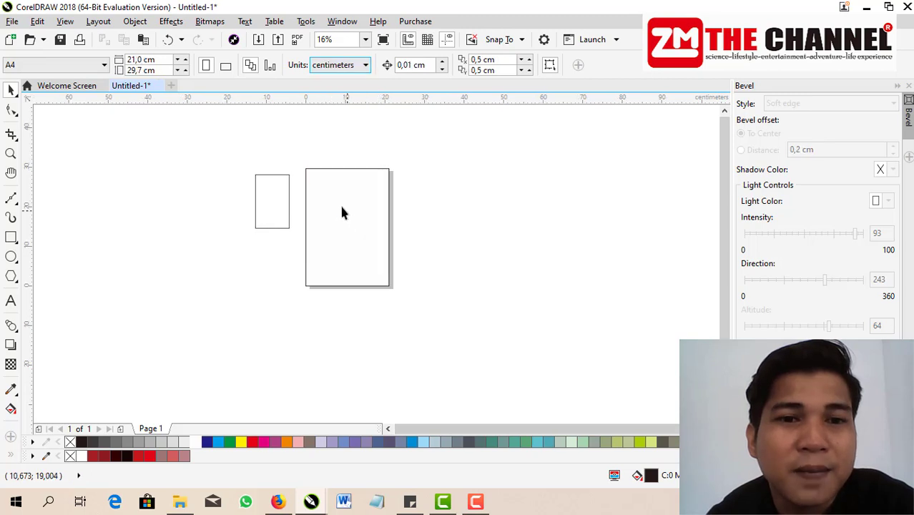
Resize the unfilled rectangle beside the page to 3 cm wide and 4 cm high.
{"action": "scroll", "coordinate": [287, 186], "scroll_direction": "up", "scroll_amount": 2}
{"action": "left_click", "coordinate": [277, 170]}
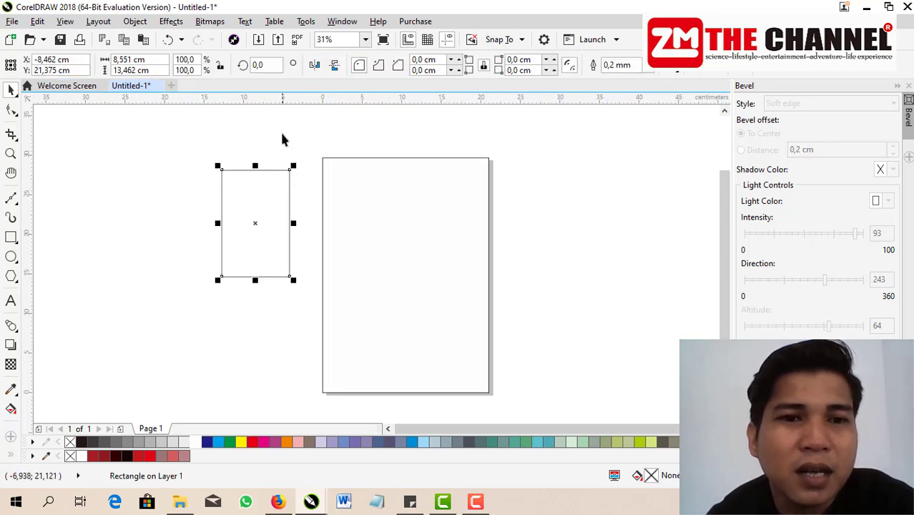
{"action": "left_click", "coordinate": [280, 130]}
{"action": "left_click", "coordinate": [226, 196]}
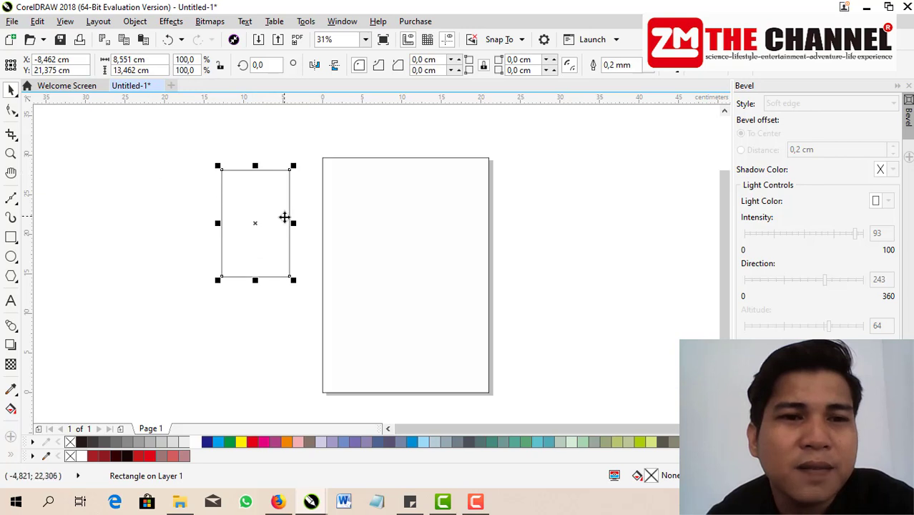
{"action": "left_click_drag", "start_coordinate": [250, 192], "coordinate": [266, 202]}
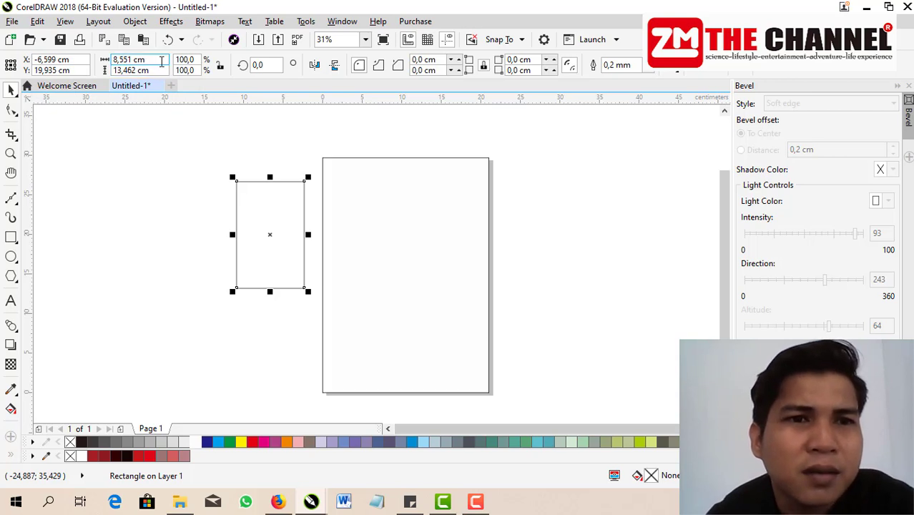
{"action": "double_click", "coordinate": [136, 60]}
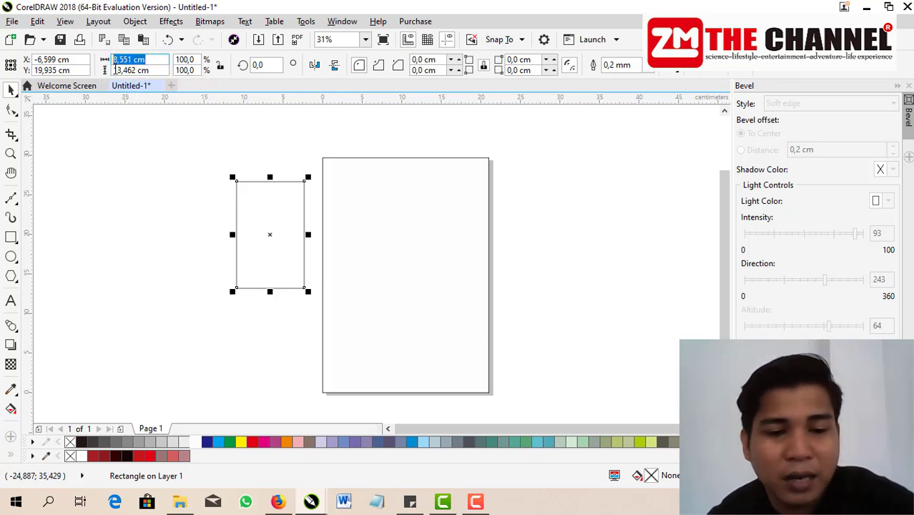
{"action": "type", "text": "3"}
{"action": "double_click", "coordinate": [151, 70]}
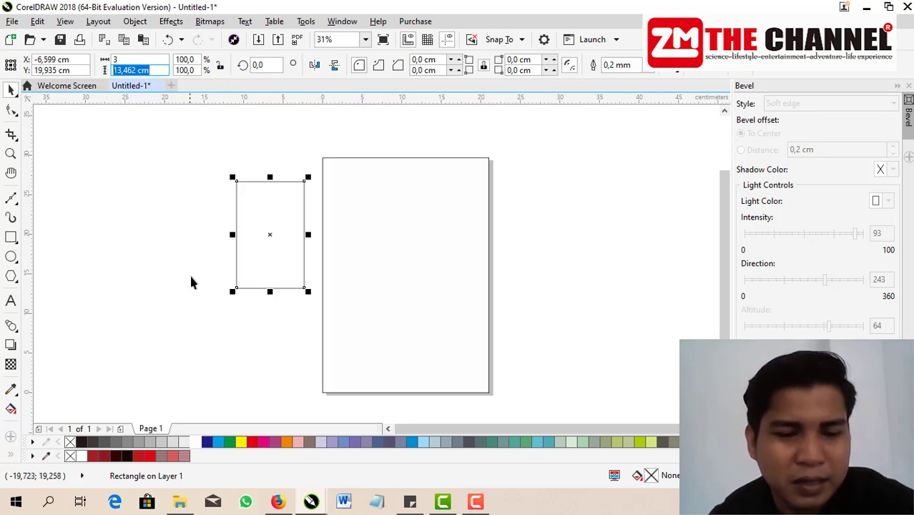
{"action": "type", "text": "4"}
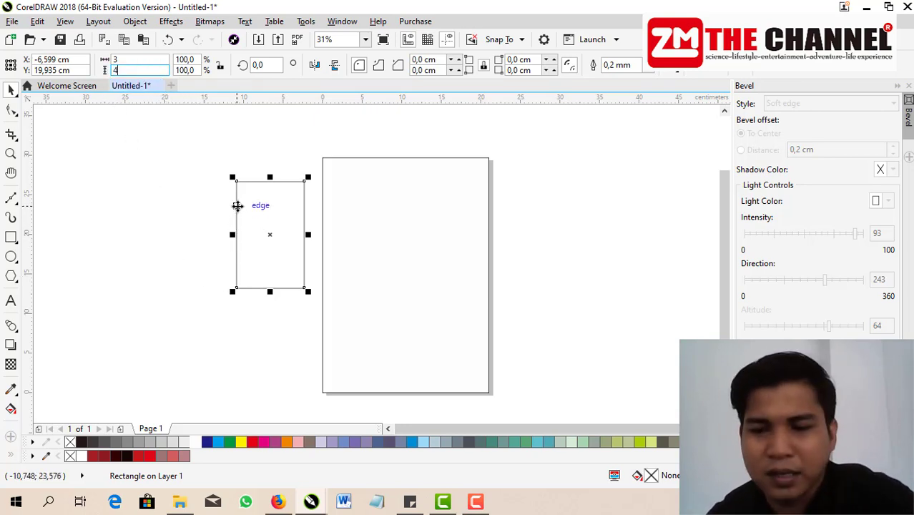
{"action": "key", "text": "Return"}
{"action": "left_click", "coordinate": [259, 230]}
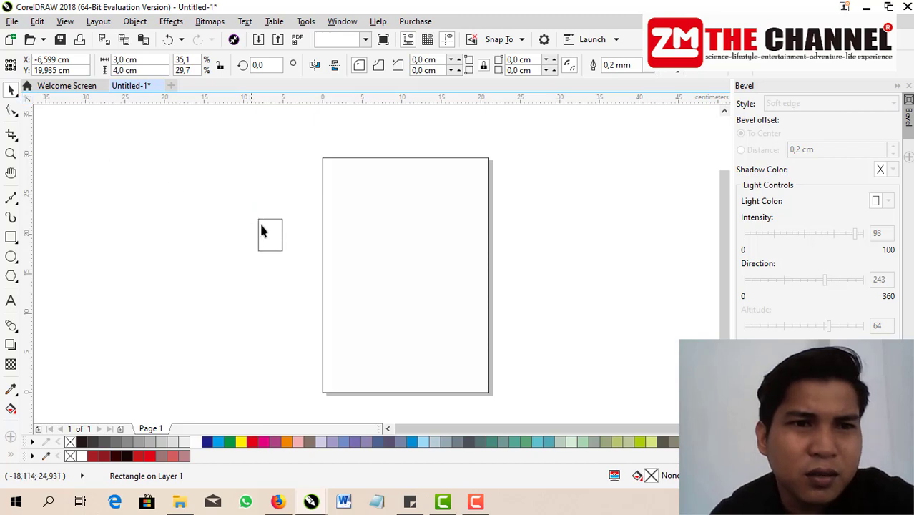
Move the 3 by 4 cm rectangle inside the page near its upper-left corner and deselect it.
{"action": "scroll", "coordinate": [278, 228], "scroll_direction": "up", "scroll_amount": 2}
{"action": "left_click", "coordinate": [259, 231]}
{"action": "left_click", "coordinate": [314, 218]}
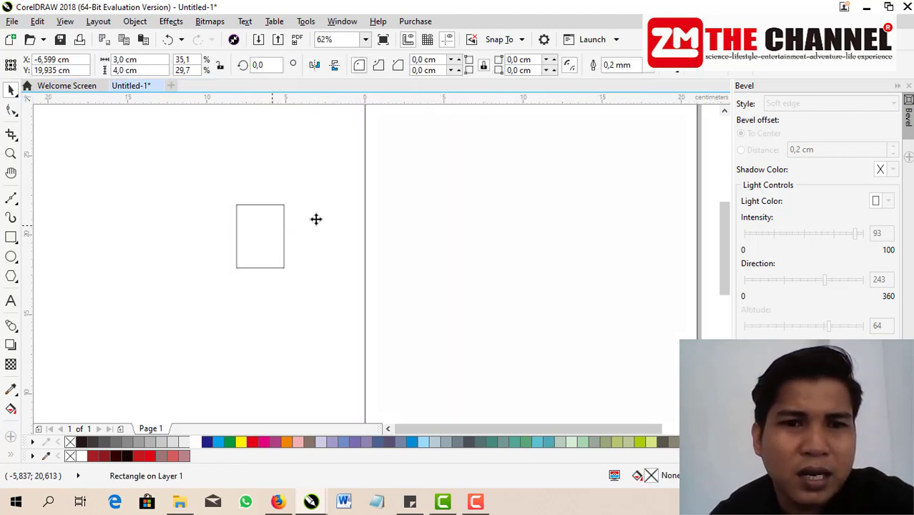
{"action": "scroll", "coordinate": [385, 191], "scroll_direction": "down", "scroll_amount": 2}
{"action": "left_click_drag", "start_coordinate": [389, 231], "coordinate": [380, 179]}
{"action": "scroll", "coordinate": [400, 188], "scroll_direction": "up", "scroll_amount": 4}
{"action": "scroll", "coordinate": [363, 170], "scroll_direction": "down", "scroll_amount": 2}
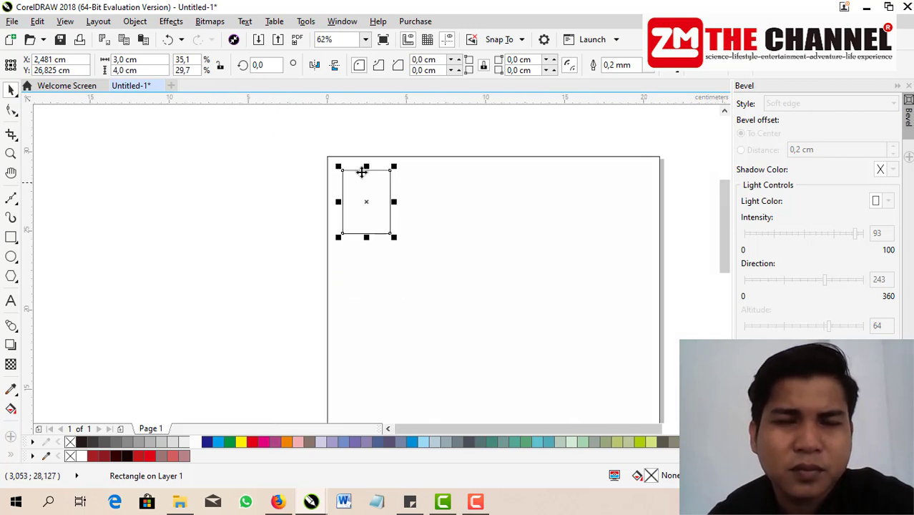
{"action": "scroll", "coordinate": [348, 164], "scroll_direction": "up", "scroll_amount": 2}
{"action": "scroll", "coordinate": [378, 202], "scroll_direction": "down", "scroll_amount": 2}
{"action": "scroll", "coordinate": [395, 200], "scroll_direction": "up", "scroll_amount": 2}
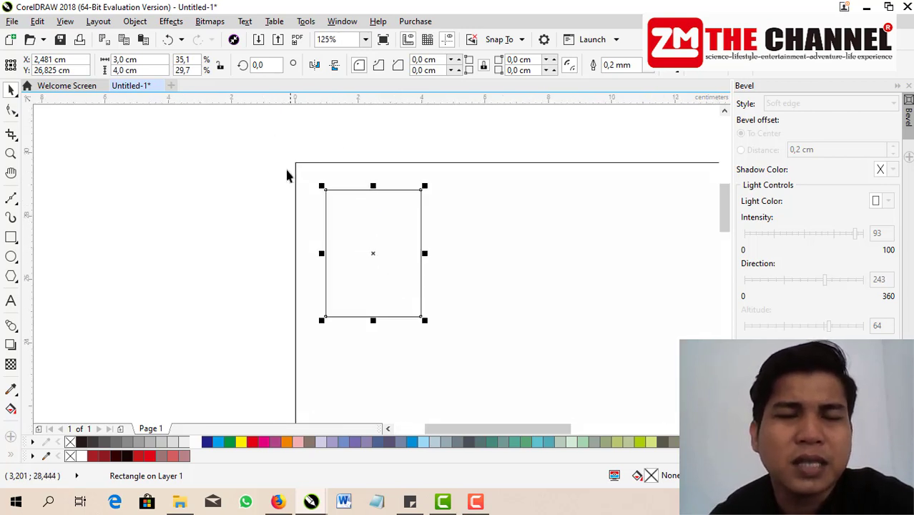
{"action": "scroll", "coordinate": [333, 185], "scroll_direction": "down", "scroll_amount": 2}
{"action": "scroll", "coordinate": [326, 175], "scroll_direction": "up", "scroll_amount": 2}
{"action": "left_click", "coordinate": [169, 192]}
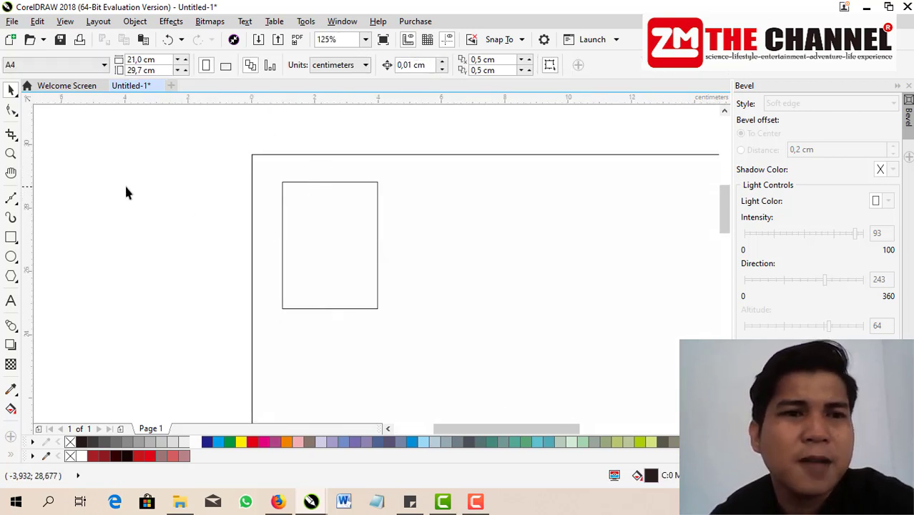
Import the image belajar-bahasa-inggris-cepat from Data (D:) and place it about 3.1 by 5.4 cm across the page's left edge.
{"action": "left_click", "coordinate": [13, 22]}
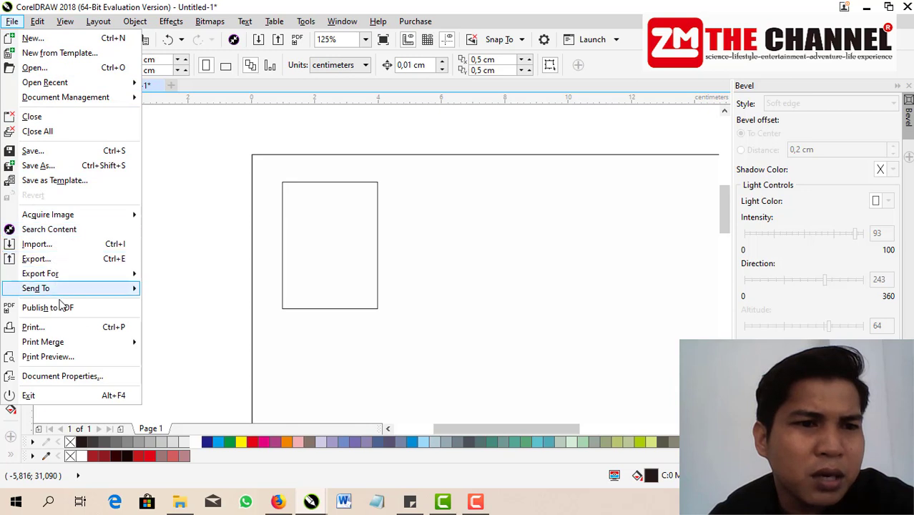
{"action": "left_click", "coordinate": [54, 243]}
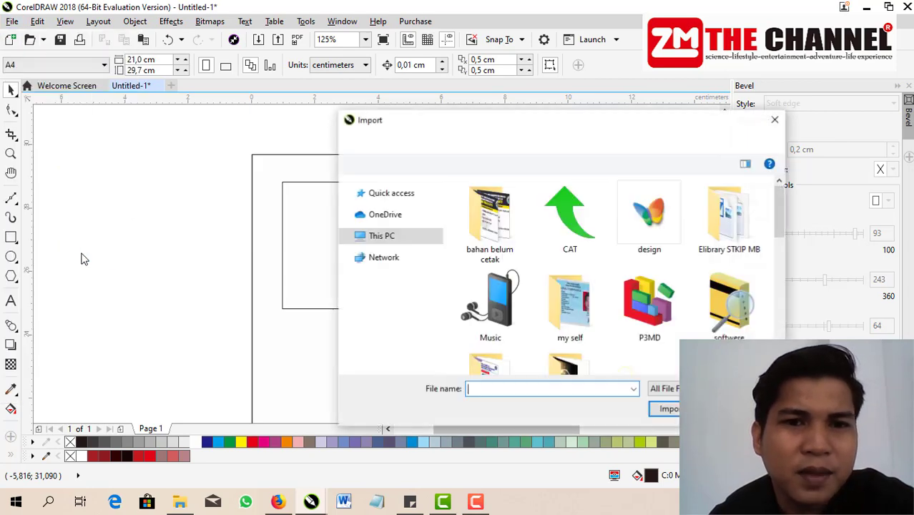
{"action": "scroll", "coordinate": [771, 187], "scroll_direction": "down", "scroll_amount": 3}
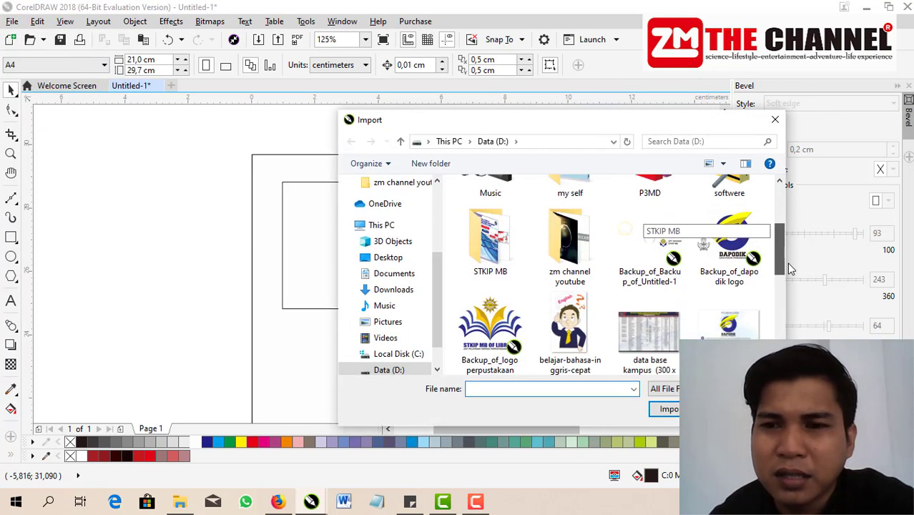
{"action": "mouse_move", "coordinate": [778, 252]}
{"action": "left_mouse_down"}
{"action": "mouse_move", "coordinate": [795, 363]}
{"action": "mouse_move", "coordinate": [798, 293]}
{"action": "mouse_move", "coordinate": [787, 265]}
{"action": "left_mouse_up"}
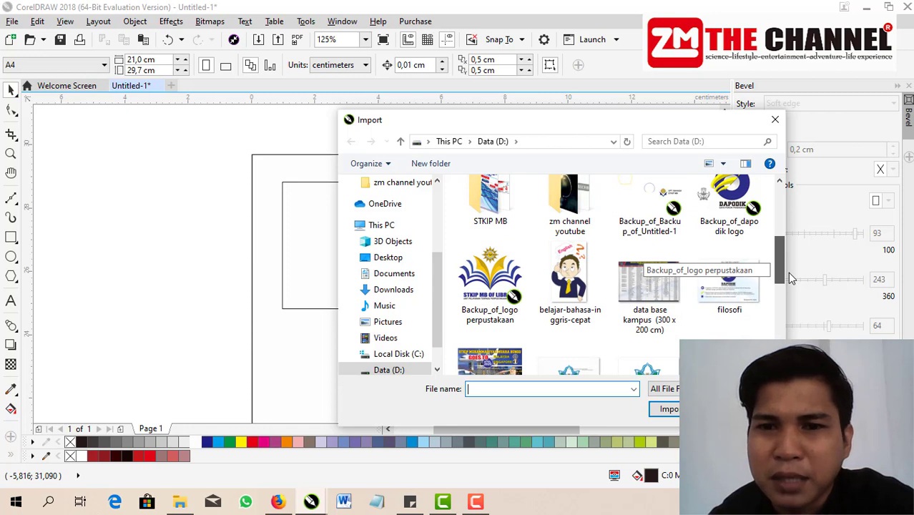
{"action": "left_click", "coordinate": [569, 280]}
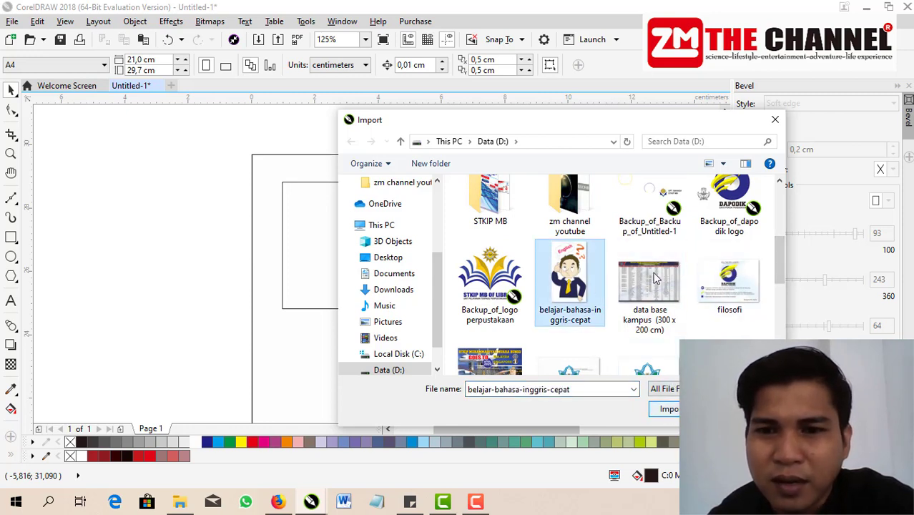
{"action": "left_click", "coordinate": [643, 293]}
{"action": "left_click", "coordinate": [581, 283]}
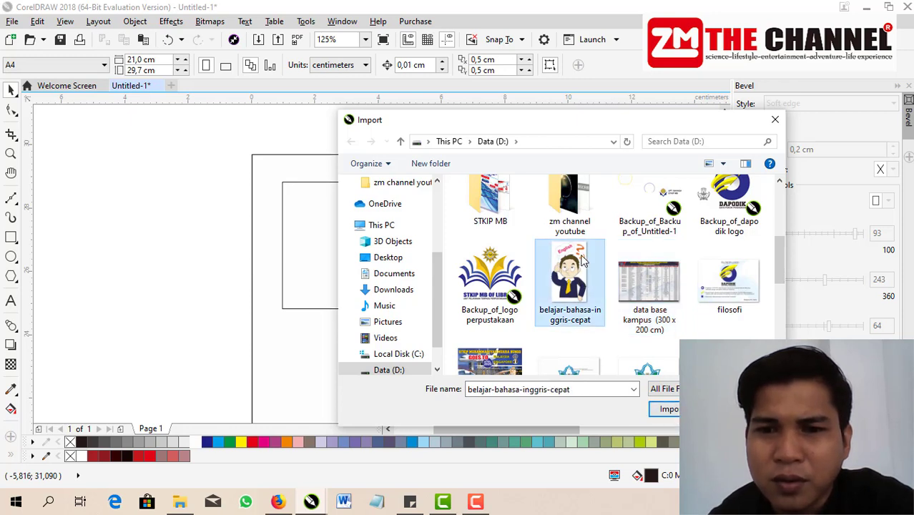
{"action": "left_click", "coordinate": [665, 409]}
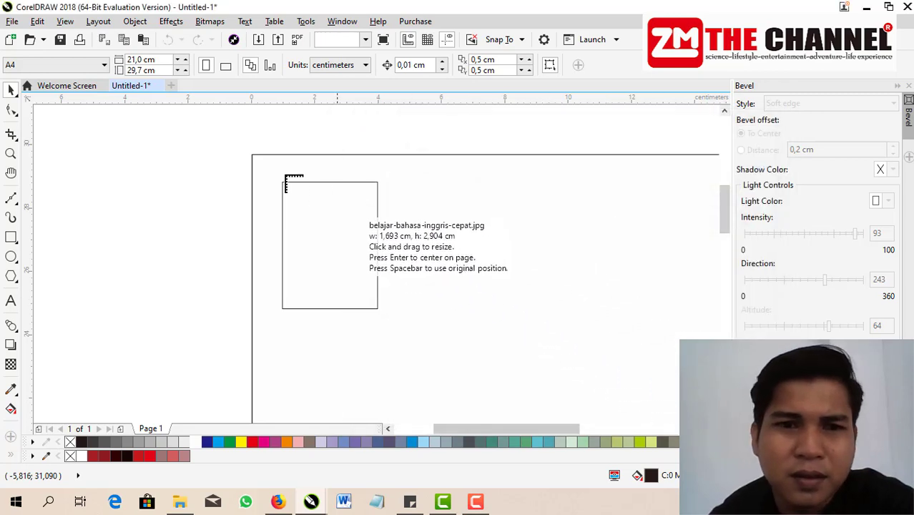
{"action": "left_click_drag", "start_coordinate": [178, 138], "coordinate": [358, 309]}
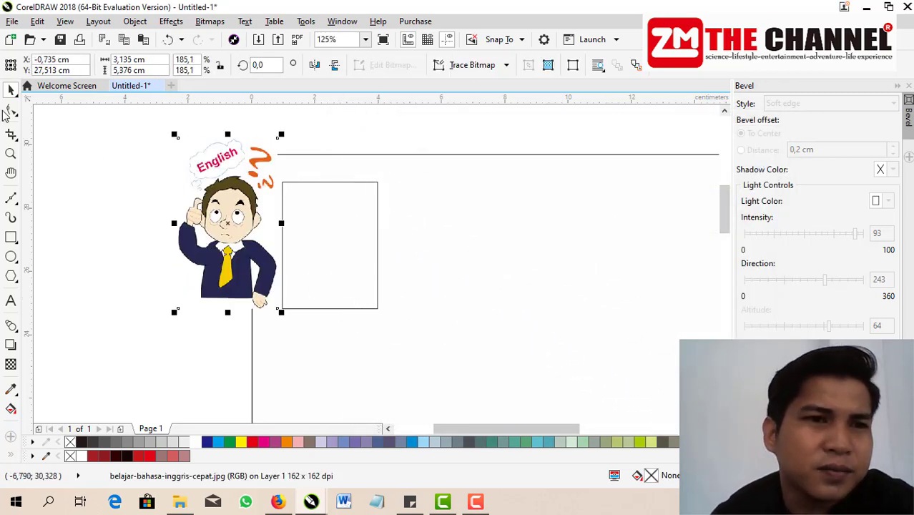
Move the imported image over the 3 by 4 cm rectangle, lining up their upper-left corners.
{"action": "left_click_drag", "start_coordinate": [249, 209], "coordinate": [333, 231]}
{"action": "scroll", "coordinate": [291, 183], "scroll_direction": "up", "scroll_amount": 2}
{"action": "scroll", "coordinate": [338, 199], "scroll_direction": "down", "scroll_amount": 2}
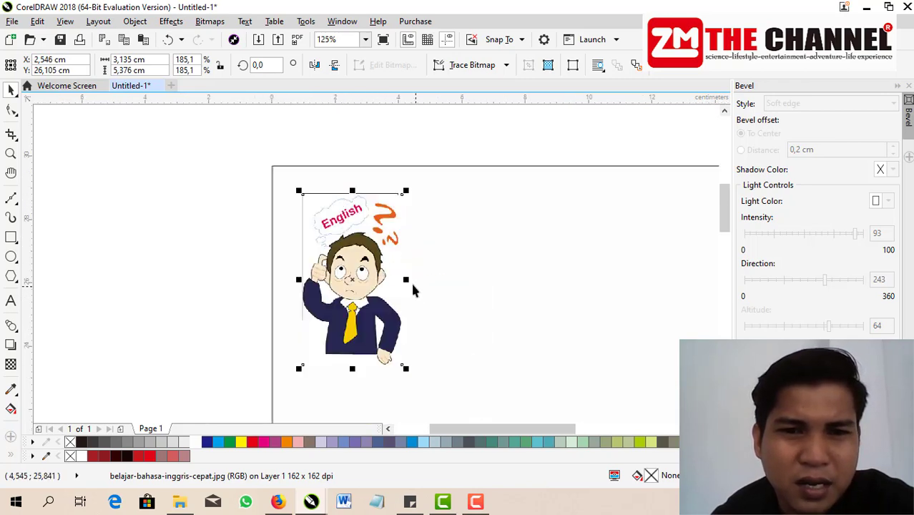
Resize the imported image to about 3.0 by 4.0 cm so it fits the small rectangle's outline.
{"action": "left_click_drag", "start_coordinate": [405, 278], "coordinate": [365, 279]}
{"action": "scroll", "coordinate": [354, 339], "scroll_direction": "up", "scroll_amount": 2}
{"action": "left_click_drag", "start_coordinate": [306, 394], "coordinate": [335, 310]}
{"action": "scroll", "coordinate": [398, 258], "scroll_direction": "down", "scroll_amount": 2}
{"action": "scroll", "coordinate": [380, 261], "scroll_direction": "up", "scroll_amount": 2}
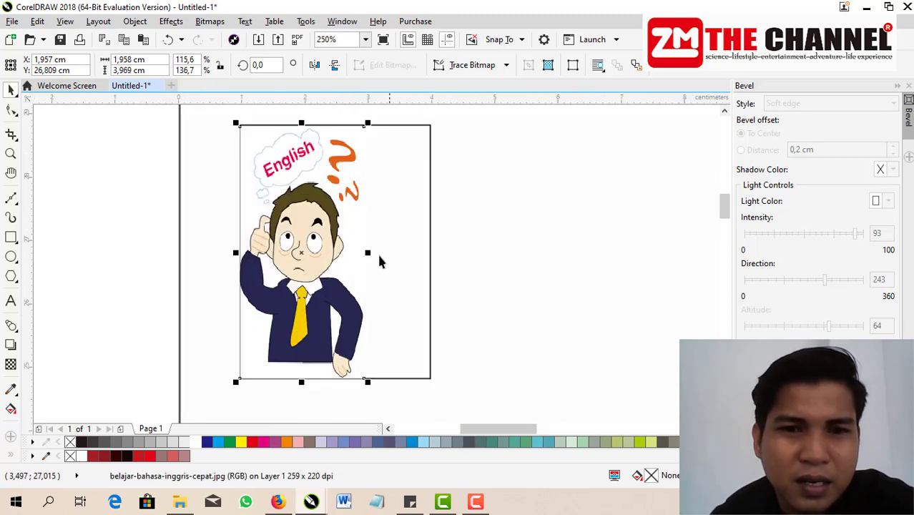
{"action": "left_click_drag", "start_coordinate": [368, 253], "coordinate": [434, 254]}
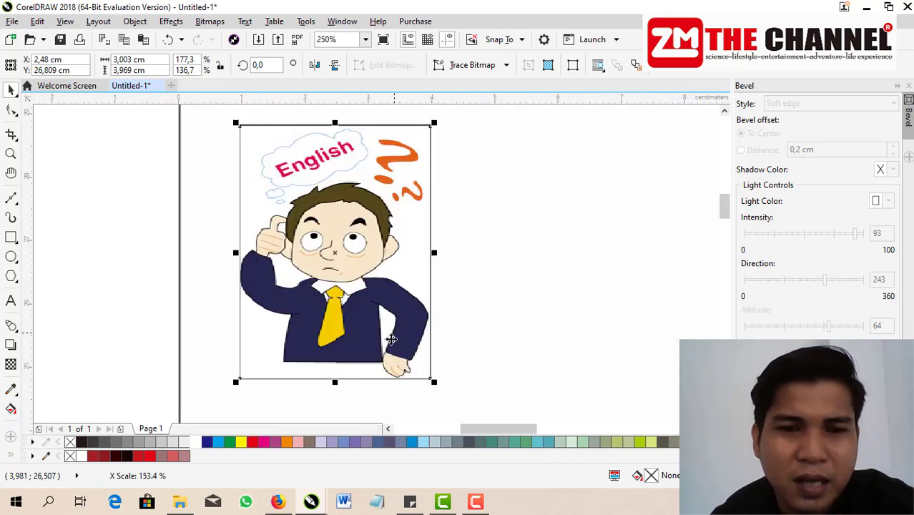
Stretch the image's upper edge to meet the rectangle's upper edge, giving a height of 4.0 cm, and deselect it.
{"action": "scroll", "coordinate": [367, 143], "scroll_direction": "down", "scroll_amount": 2}
{"action": "scroll", "coordinate": [349, 132], "scroll_direction": "up", "scroll_amount": 8}
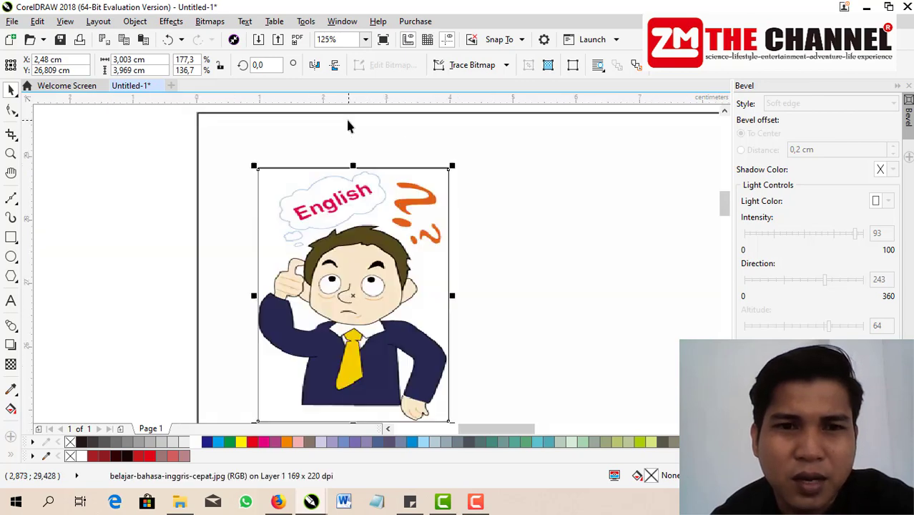
{"action": "left_click_drag", "start_coordinate": [377, 200], "coordinate": [387, 187]}
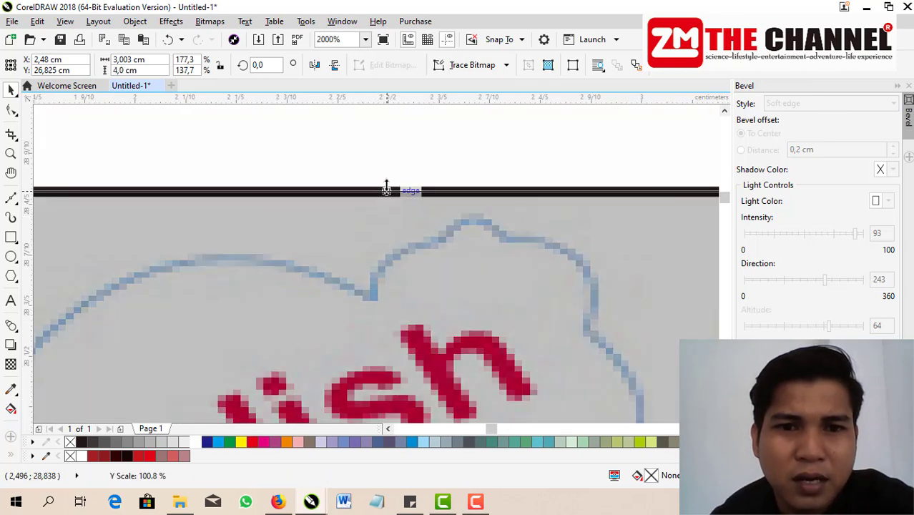
{"action": "scroll", "coordinate": [388, 187], "scroll_direction": "down", "scroll_amount": 8}
{"action": "left_click", "coordinate": [429, 256]}
{"action": "scroll", "coordinate": [373, 201], "scroll_direction": "up", "scroll_amount": 4}
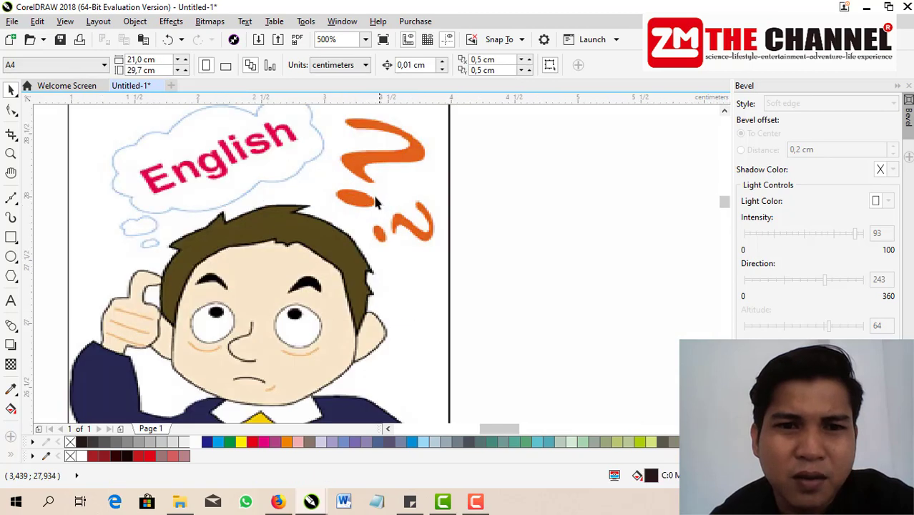
{"action": "scroll", "coordinate": [365, 191], "scroll_direction": "down", "scroll_amount": 6}
{"action": "scroll", "coordinate": [330, 152], "scroll_direction": "up", "scroll_amount": 1}
{"action": "scroll", "coordinate": [314, 157], "scroll_direction": "down", "scroll_amount": 1}
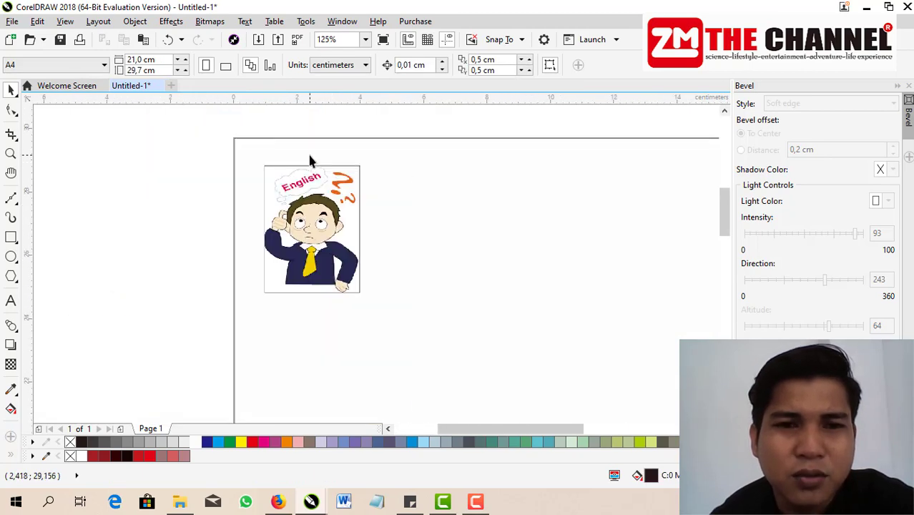
{"action": "scroll", "coordinate": [290, 229], "scroll_direction": "down", "scroll_amount": 1}
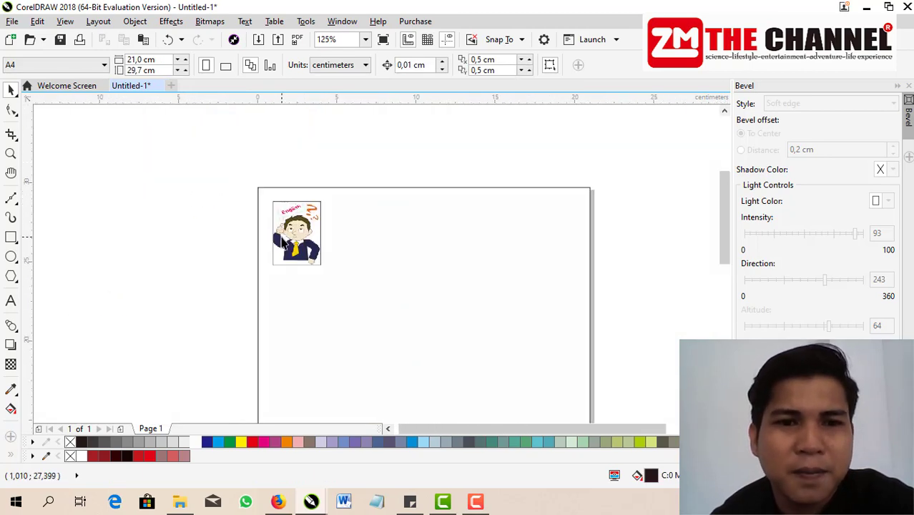
{"action": "scroll", "coordinate": [290, 229], "scroll_direction": "up", "scroll_amount": 1}
{"action": "scroll", "coordinate": [290, 229], "scroll_direction": "down", "scroll_amount": 1}
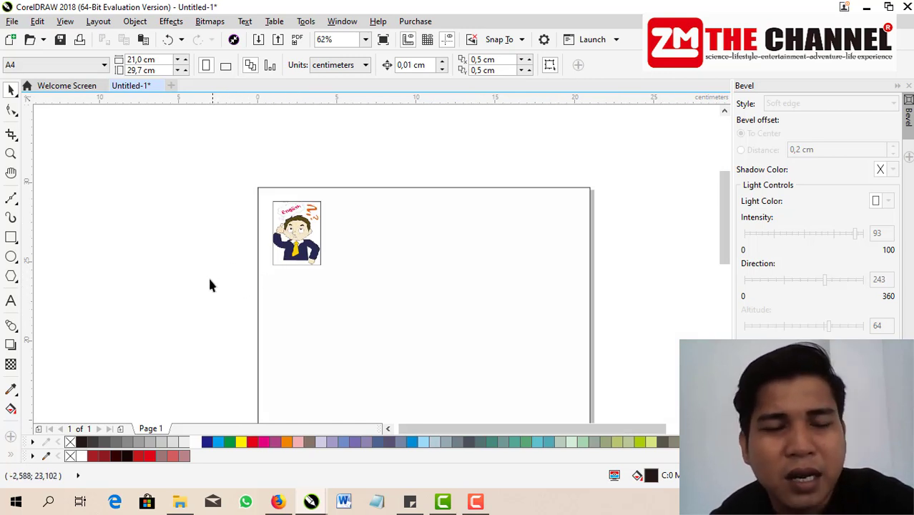
{"action": "left_click_drag", "start_coordinate": [362, 205], "coordinate": [364, 198]}
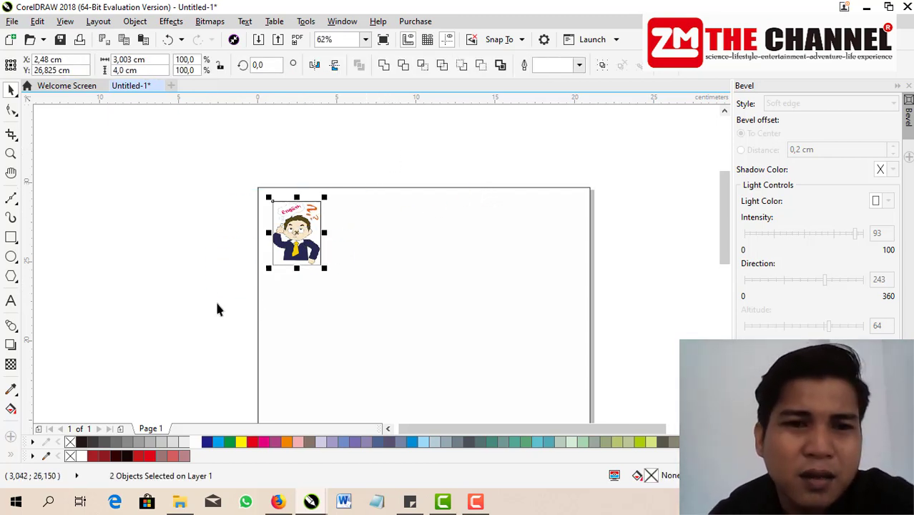
{"action": "left_click_drag", "start_coordinate": [199, 286], "coordinate": [397, 298]}
{"action": "left_click_drag", "start_coordinate": [451, 136], "coordinate": [450, 134]}
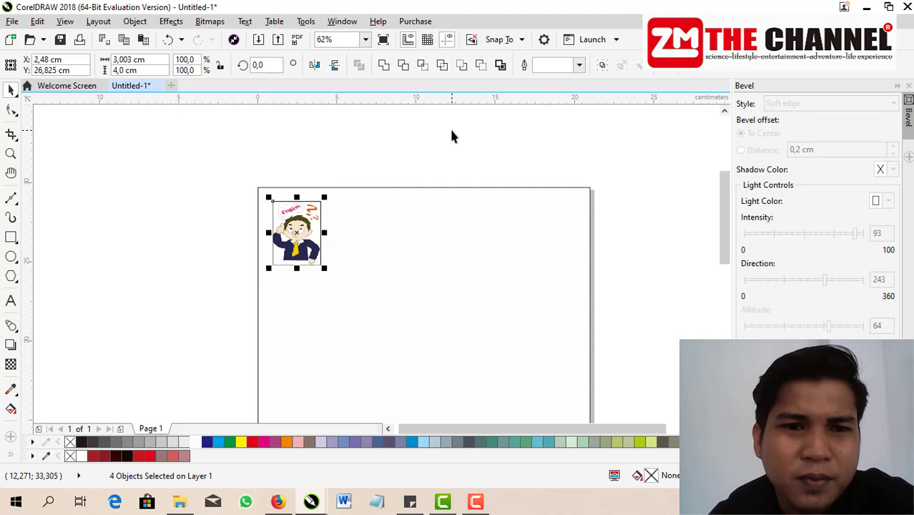
{"action": "left_click", "coordinate": [259, 222]}
{"action": "left_click", "coordinate": [299, 223]}
{"action": "left_click", "coordinate": [300, 223]}
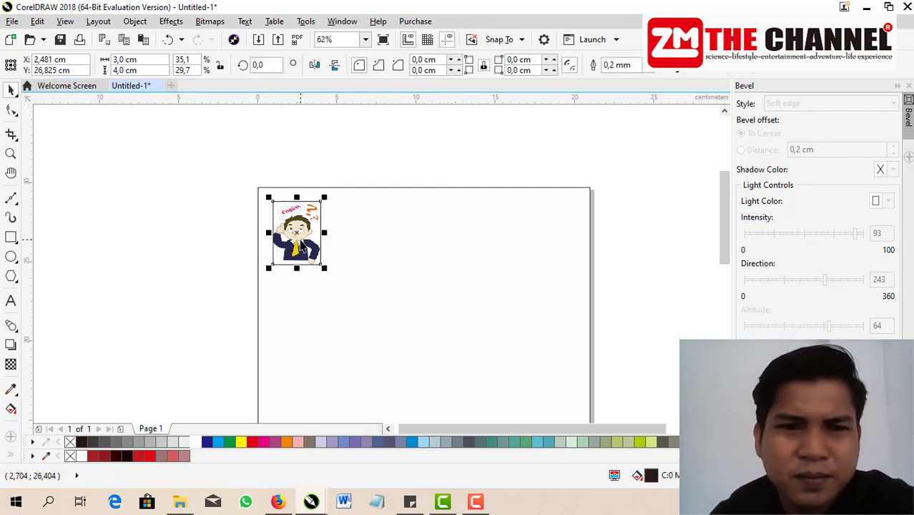
{"action": "left_click", "coordinate": [300, 240]}
{"action": "left_click", "coordinate": [298, 238]}
{"action": "key", "text": "Delete"}
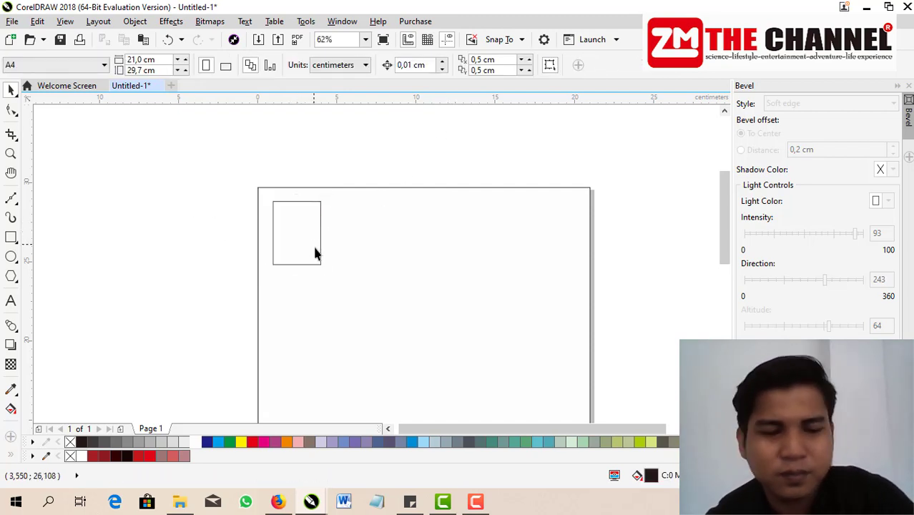
{"action": "key", "text": "ctrl+z"}
Select the image together with its 3 by 4 cm frame and copy both objects.
{"action": "left_click_drag", "start_coordinate": [207, 308], "coordinate": [344, 264]}
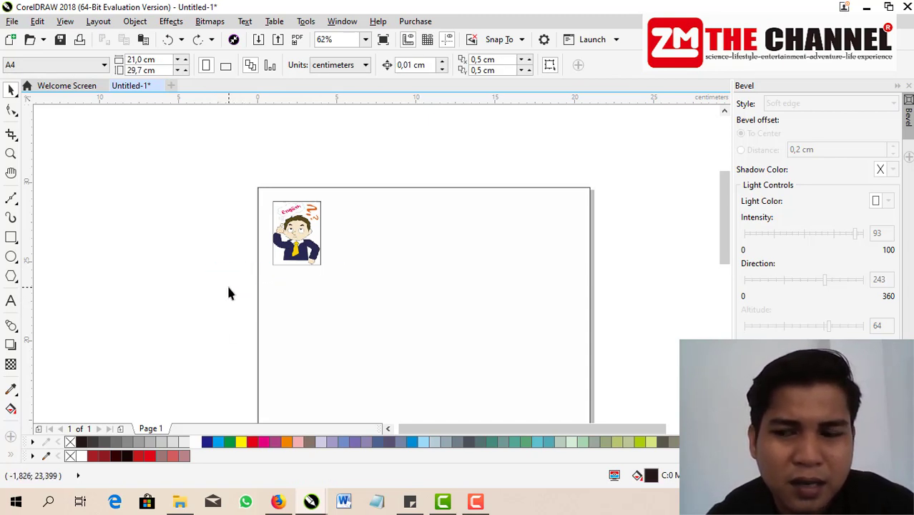
{"action": "left_click_drag", "start_coordinate": [228, 288], "coordinate": [359, 184]}
{"action": "left_click", "coordinate": [231, 306]}
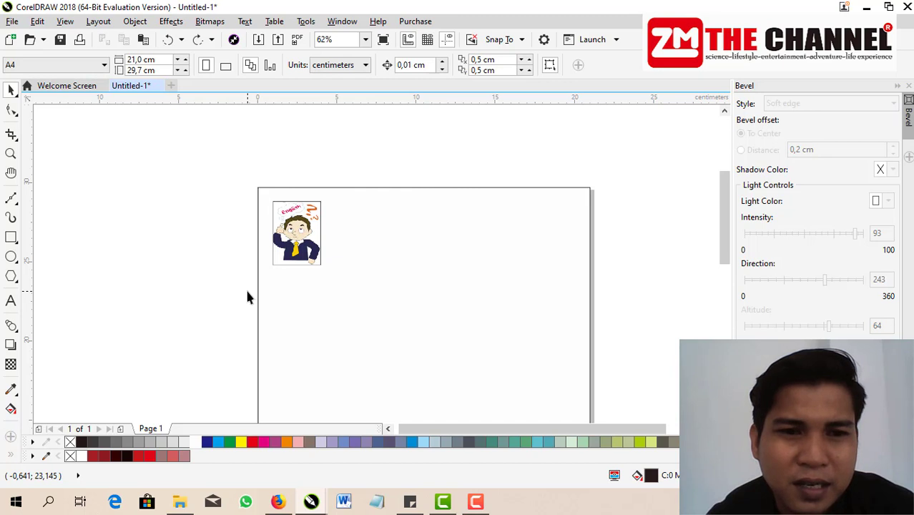
{"action": "left_click_drag", "start_coordinate": [247, 293], "coordinate": [393, 162]}
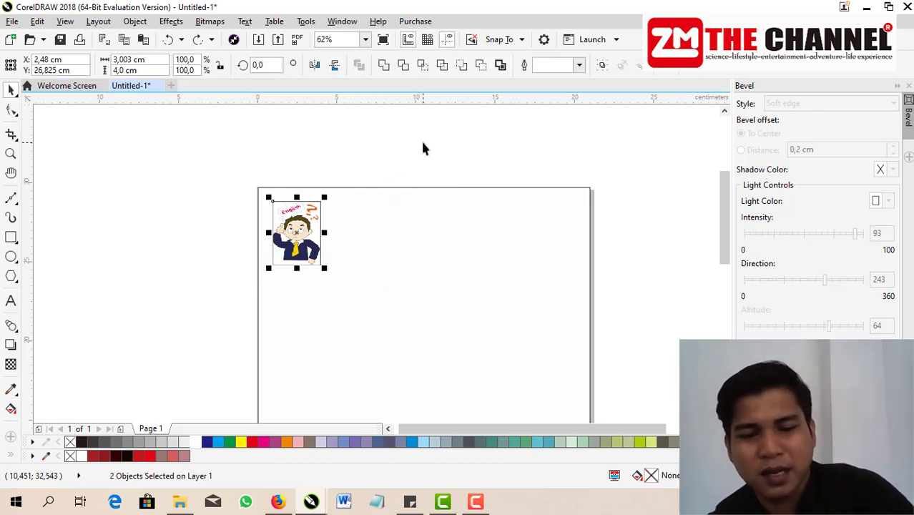
{"action": "right_click", "coordinate": [304, 217]}
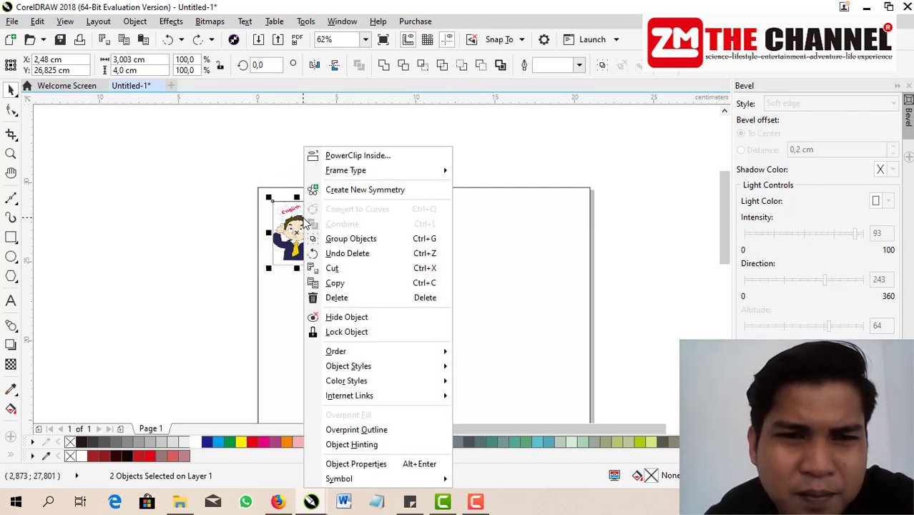
{"action": "left_click", "coordinate": [343, 285]}
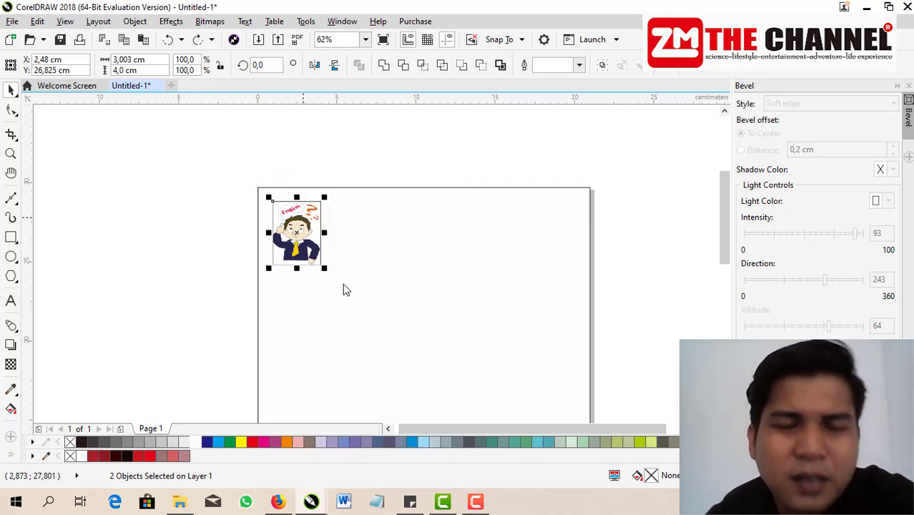
Clear the selection and paste the copied image and frame onto the page.
{"action": "right_click", "coordinate": [349, 241]}
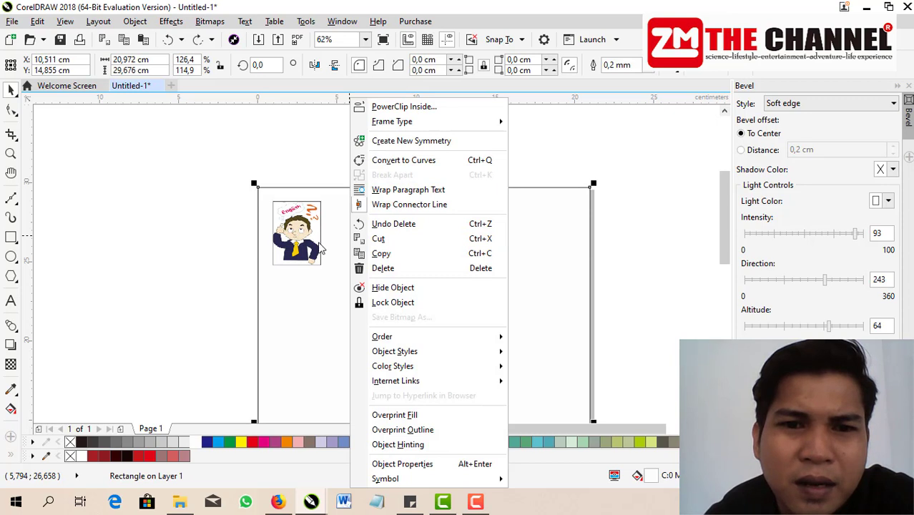
{"action": "left_click", "coordinate": [225, 264]}
{"action": "left_click", "coordinate": [221, 239]}
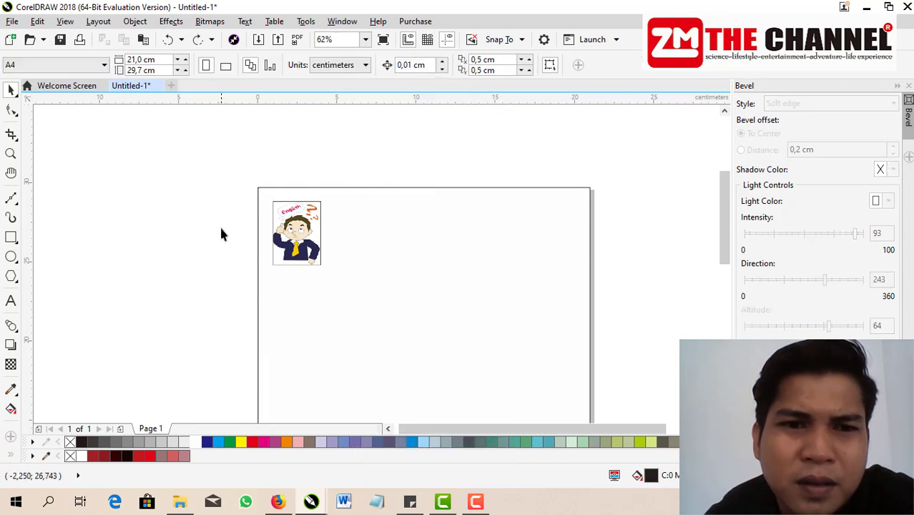
{"action": "right_click", "coordinate": [221, 234]}
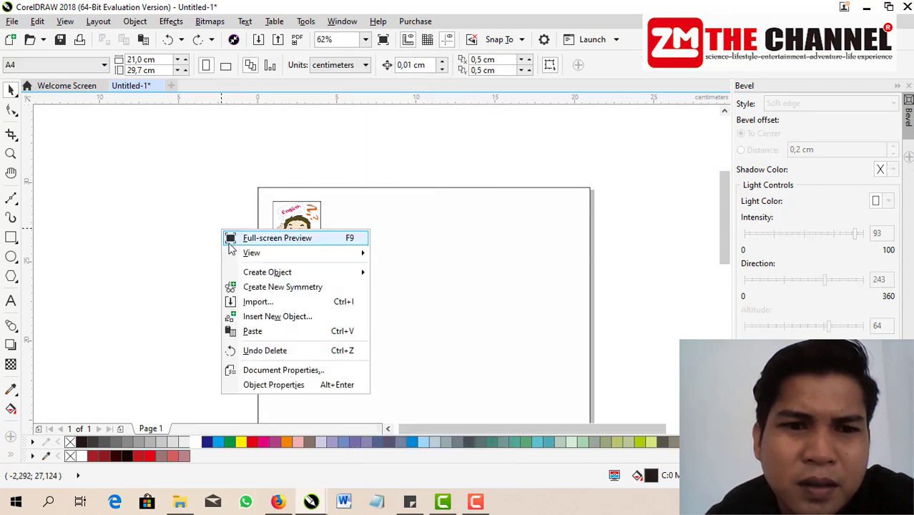
{"action": "left_click", "coordinate": [285, 333]}
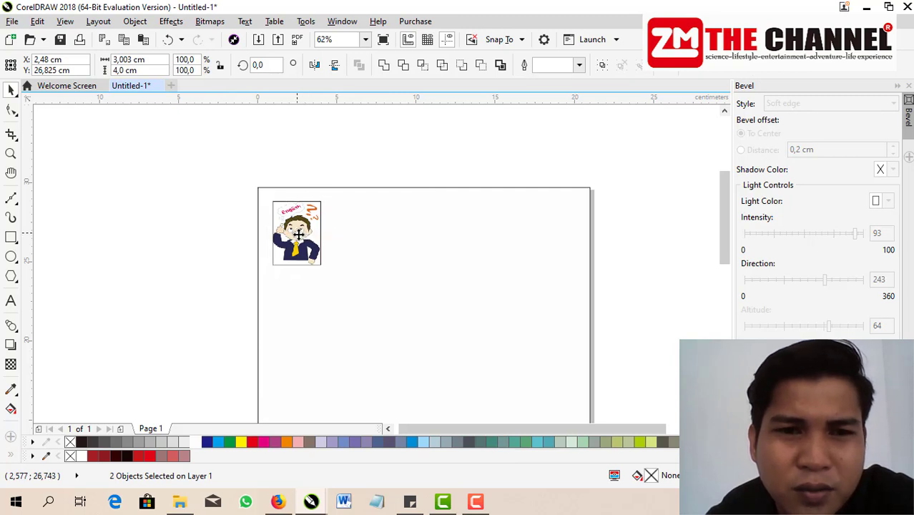
Place the pasted framed picture just right of the original with a small gap, align their upper edges, and deselect it.
{"action": "left_click_drag", "start_coordinate": [299, 233], "coordinate": [347, 235]}
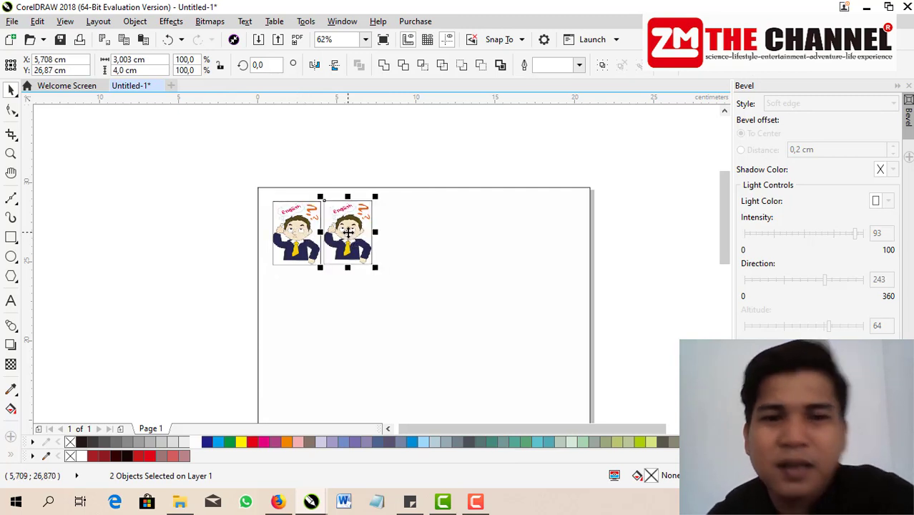
{"action": "scroll", "coordinate": [326, 271], "scroll_direction": "up", "scroll_amount": 2}
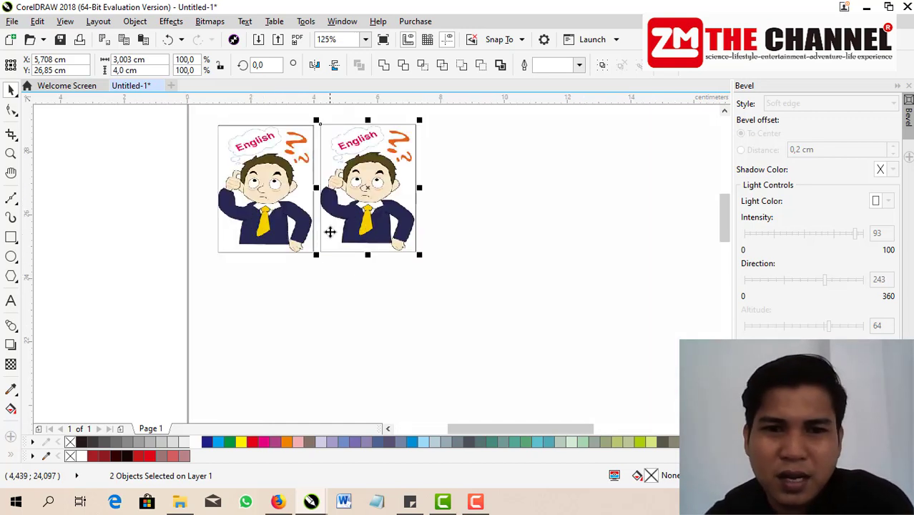
{"action": "scroll", "coordinate": [329, 233], "scroll_direction": "down", "scroll_amount": 2}
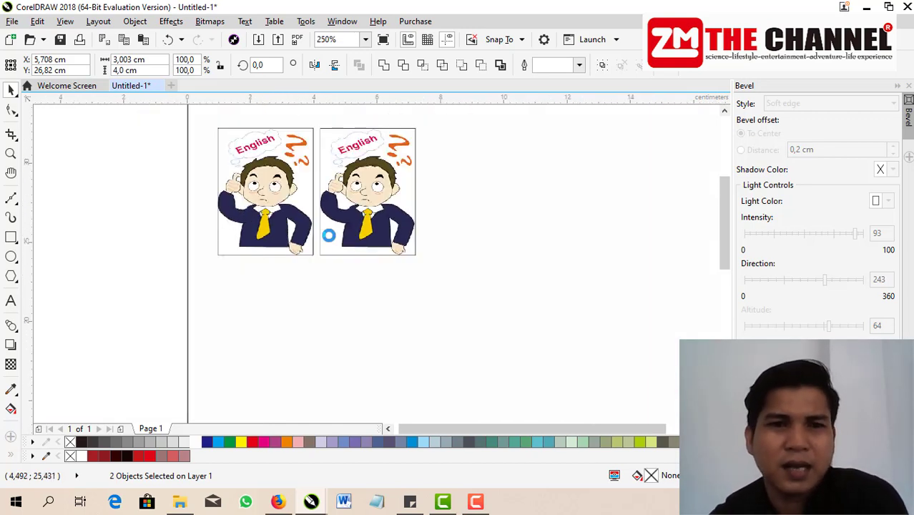
{"action": "left_click", "coordinate": [350, 256]}
{"action": "scroll", "coordinate": [334, 207], "scroll_direction": "up", "scroll_amount": 1}
{"action": "scroll", "coordinate": [316, 240], "scroll_direction": "down", "scroll_amount": 1}
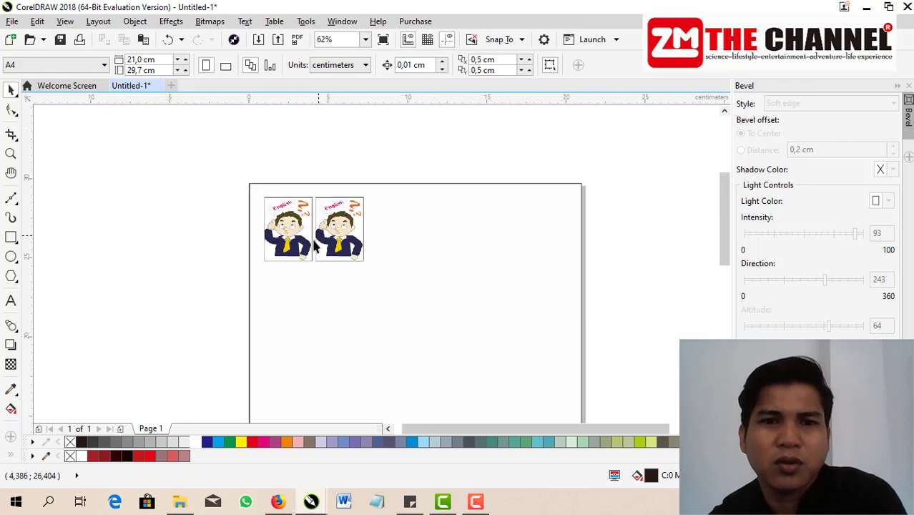
{"action": "scroll", "coordinate": [330, 223], "scroll_direction": "up", "scroll_amount": 1}
{"action": "scroll", "coordinate": [252, 238], "scroll_direction": "down", "scroll_amount": 1}
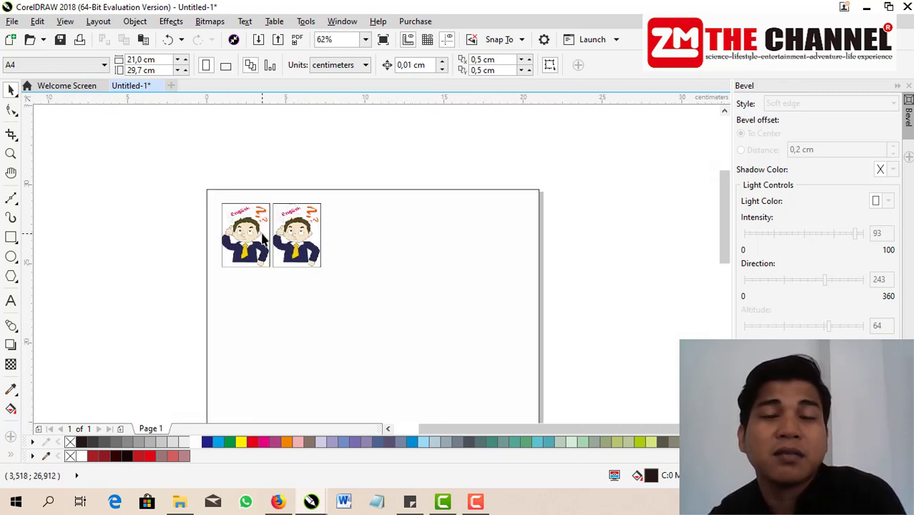
{"action": "scroll", "coordinate": [282, 216], "scroll_direction": "up", "scroll_amount": 1}
{"action": "scroll", "coordinate": [273, 209], "scroll_direction": "down", "scroll_amount": 1}
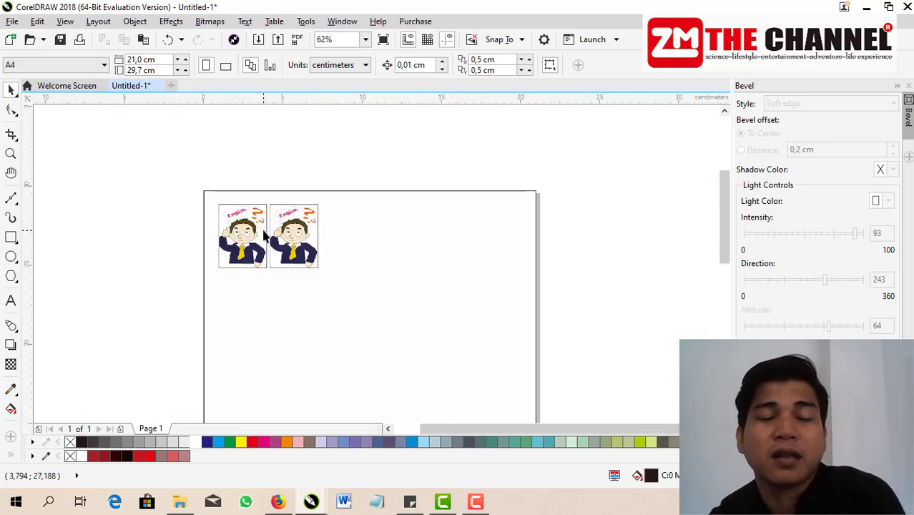
{"action": "scroll", "coordinate": [277, 223], "scroll_direction": "up", "scroll_amount": 1}
{"action": "scroll", "coordinate": [271, 228], "scroll_direction": "down", "scroll_amount": 1}
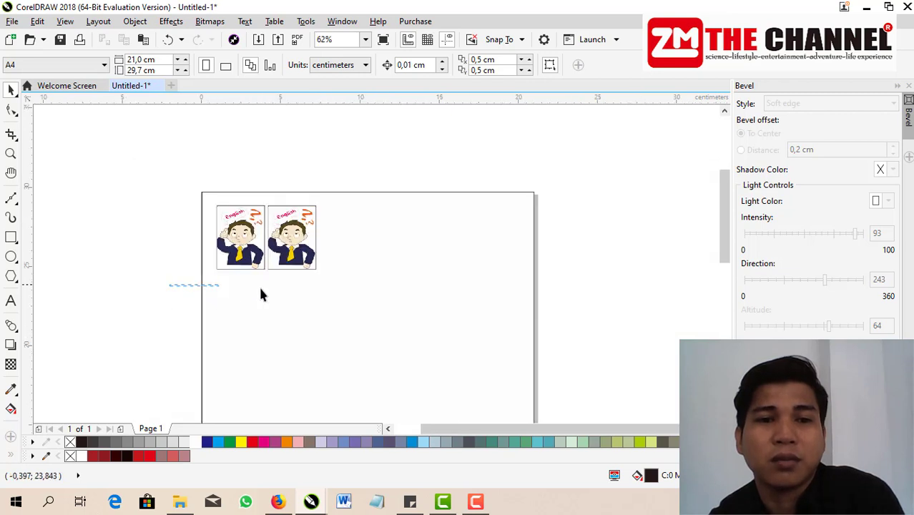
Select both framed pictures and place a duplicate of the pair directly to their right, extending the row to four.
{"action": "left_click_drag", "start_coordinate": [391, 181], "coordinate": [391, 181]}
{"action": "left_click", "coordinate": [223, 318]}
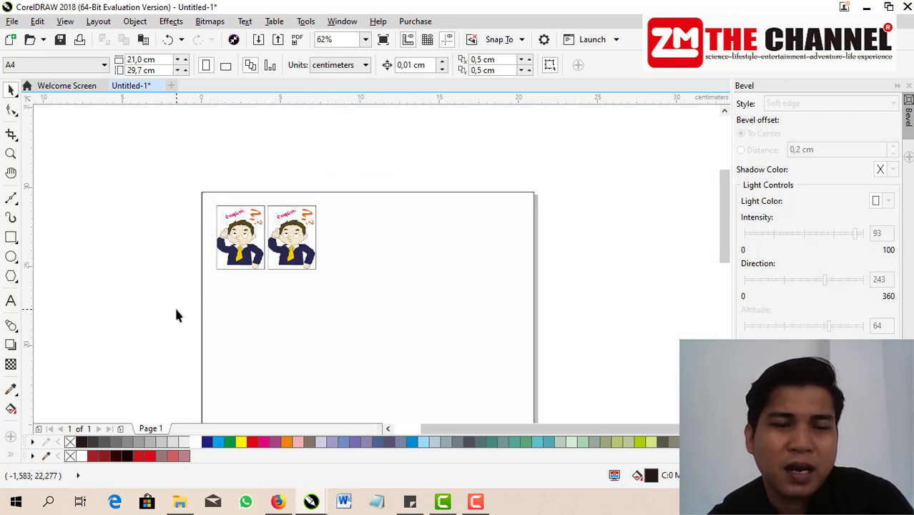
{"action": "left_click_drag", "start_coordinate": [177, 315], "coordinate": [404, 170]}
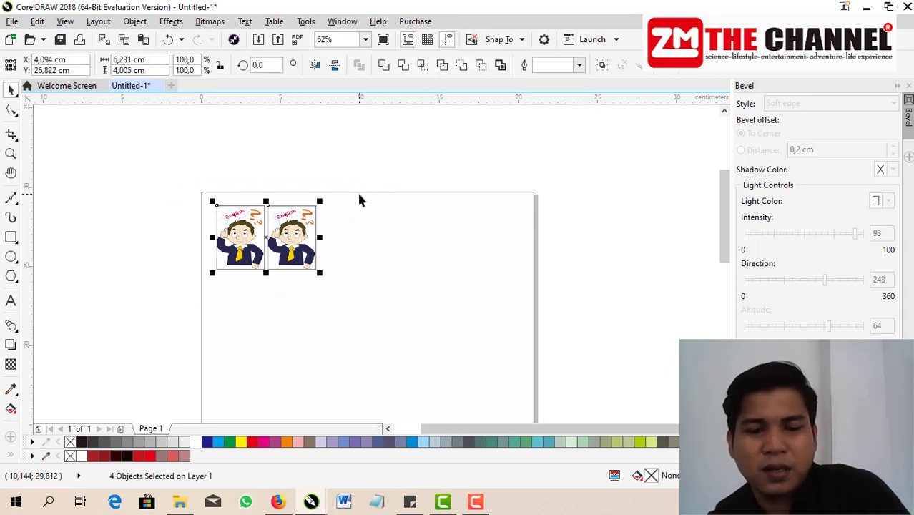
{"action": "left_click_drag", "start_coordinate": [251, 230], "coordinate": [353, 231]}
{"action": "right_click", "coordinate": [353, 230]}
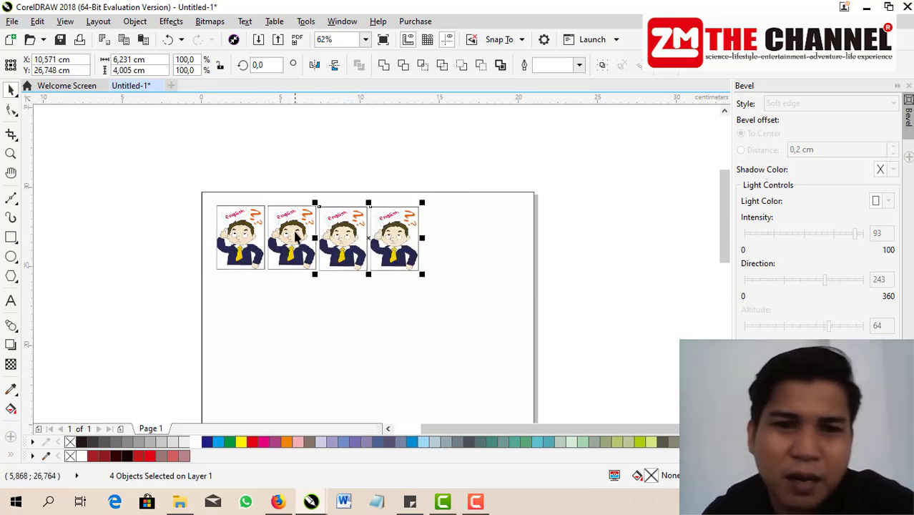
Nudge the duplicated pair to about X 10.53 cm, Y 26.80 cm to even its gap and alignment in the row, and deselect it.
{"action": "scroll", "coordinate": [295, 236], "scroll_direction": "up", "scroll_amount": 2}
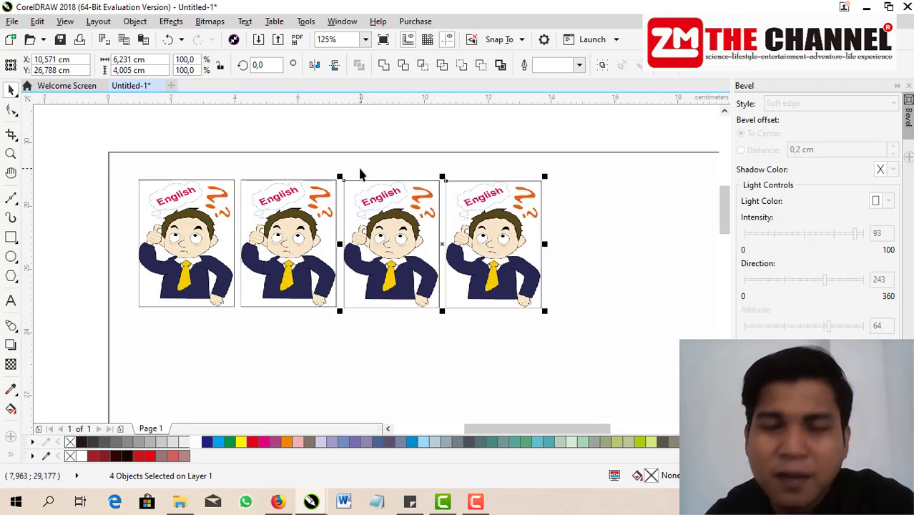
{"action": "left_click_drag", "start_coordinate": [364, 176], "coordinate": [369, 179]}
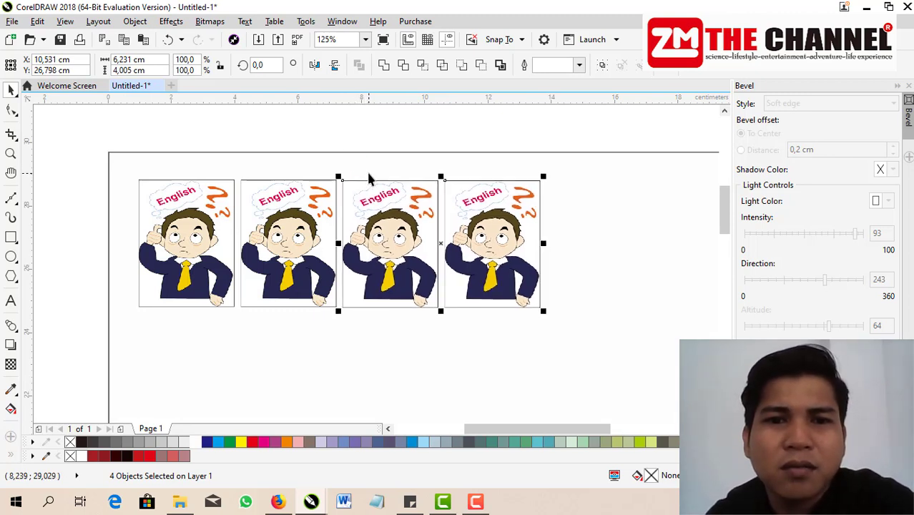
{"action": "scroll", "coordinate": [259, 304], "scroll_direction": "down", "scroll_amount": 2}
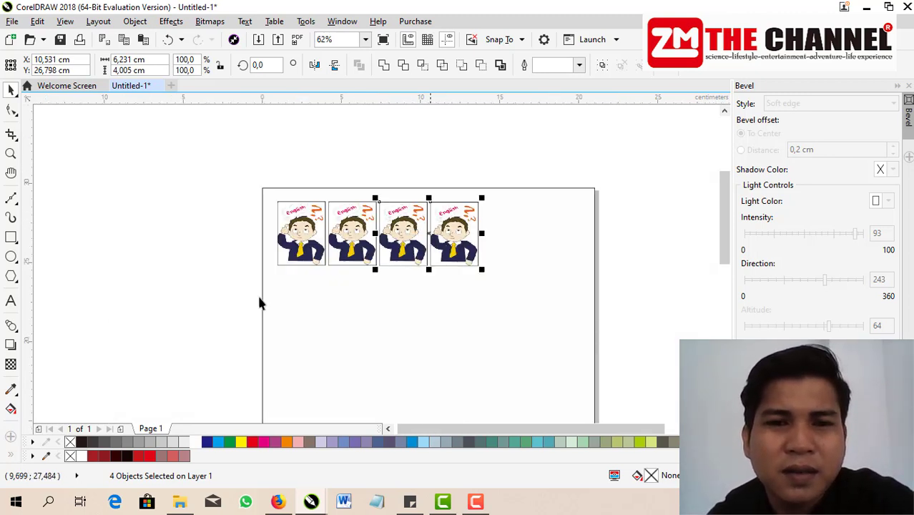
{"action": "left_click", "coordinate": [227, 270]}
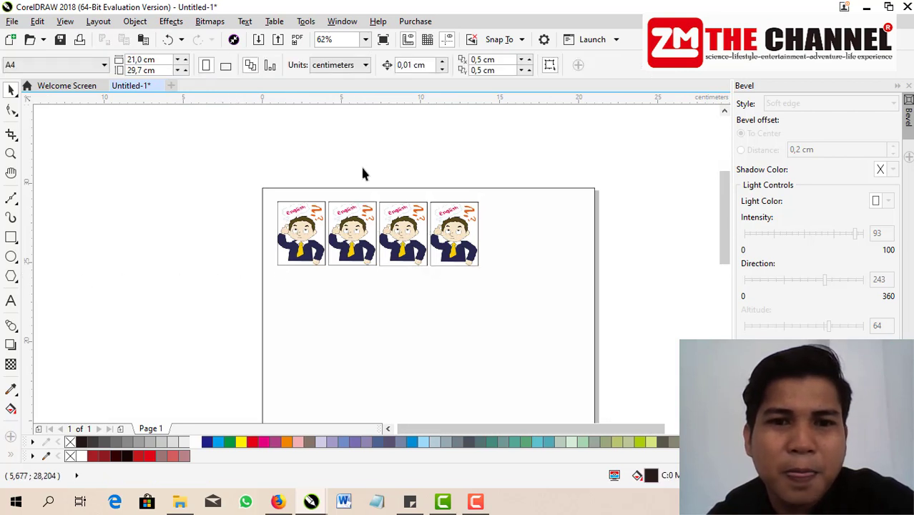
Select the third and fourth framed pictures and place a duplicate of the pair at the row's right end, at about X 16.97 cm.
{"action": "left_click_drag", "start_coordinate": [496, 330], "coordinate": [497, 327]}
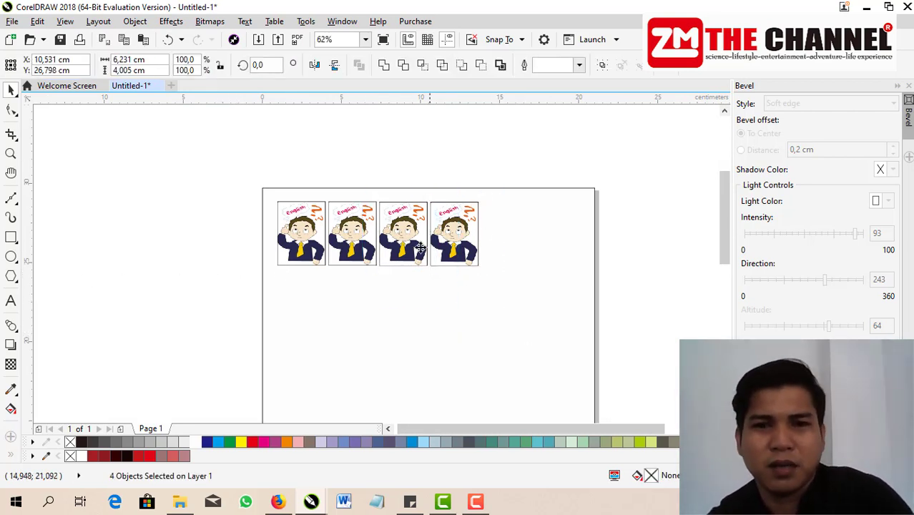
{"action": "left_click_drag", "start_coordinate": [409, 246], "coordinate": [508, 241]}
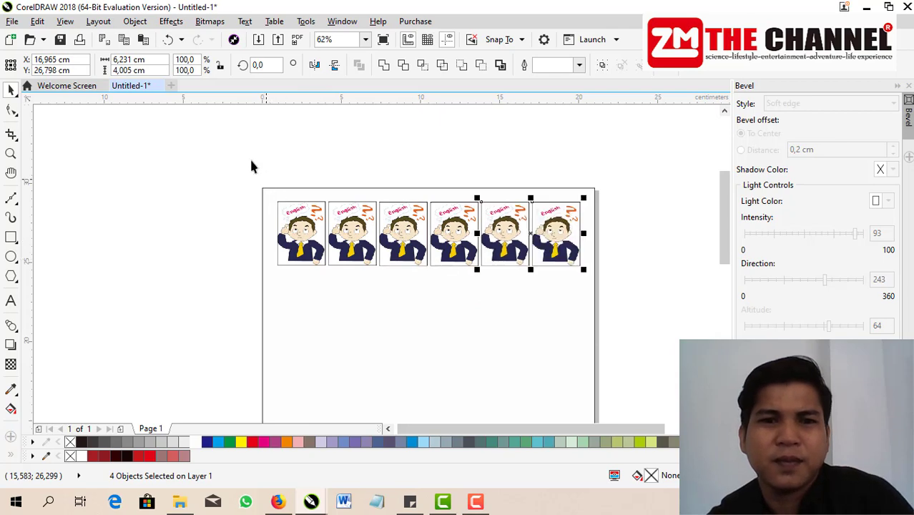
Deselect the duplicated pair and examine the spacing and alignment of the six framed pictures across the page.
{"action": "left_click", "coordinate": [251, 163]}
{"action": "scroll", "coordinate": [510, 202], "scroll_direction": "down", "scroll_amount": 1}
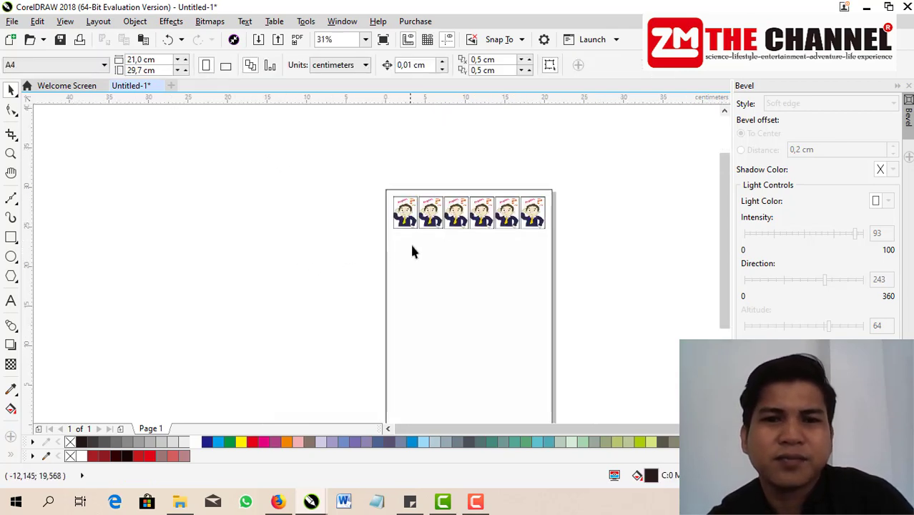
{"action": "scroll", "coordinate": [422, 198], "scroll_direction": "up", "scroll_amount": 1}
{"action": "scroll", "coordinate": [289, 204], "scroll_direction": "up", "scroll_amount": 1}
{"action": "scroll", "coordinate": [292, 206], "scroll_direction": "down", "scroll_amount": 1}
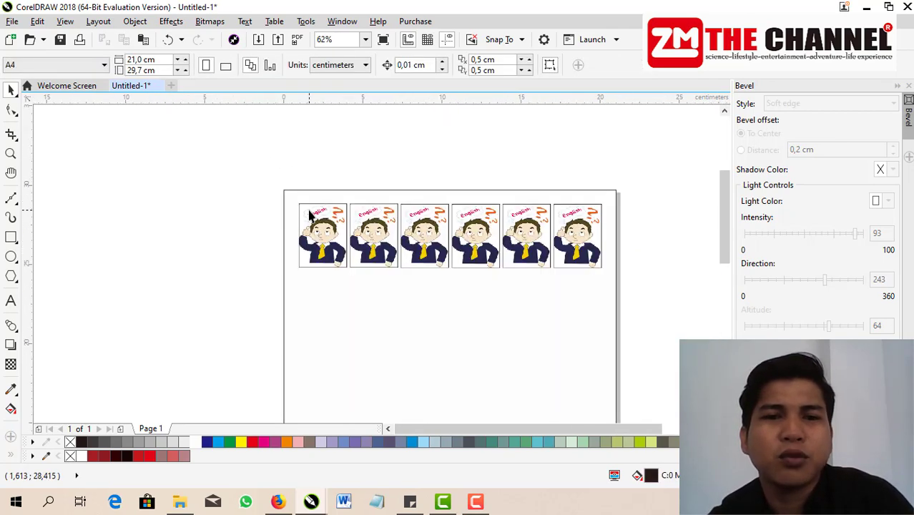
{"action": "scroll", "coordinate": [310, 215], "scroll_direction": "up", "scroll_amount": 1}
{"action": "scroll", "coordinate": [310, 215], "scroll_direction": "down", "scroll_amount": 1}
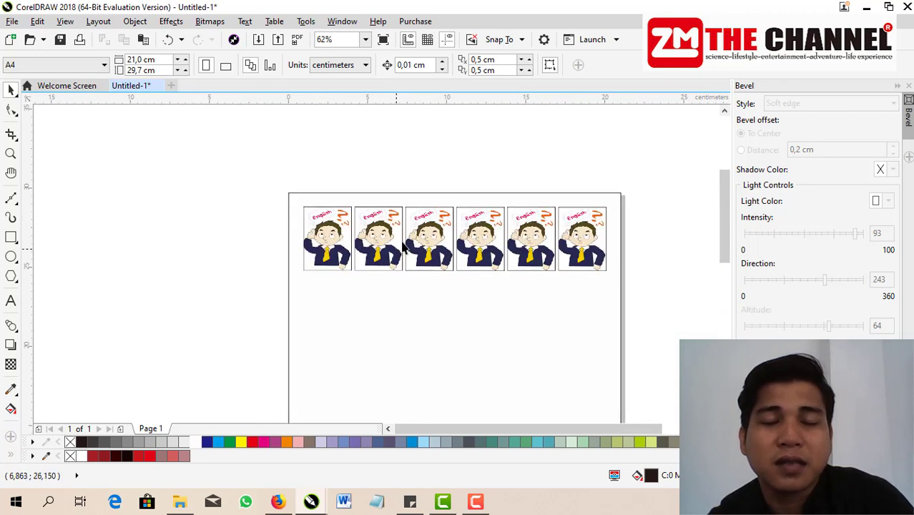
{"action": "scroll", "coordinate": [414, 218], "scroll_direction": "down", "scroll_amount": 1}
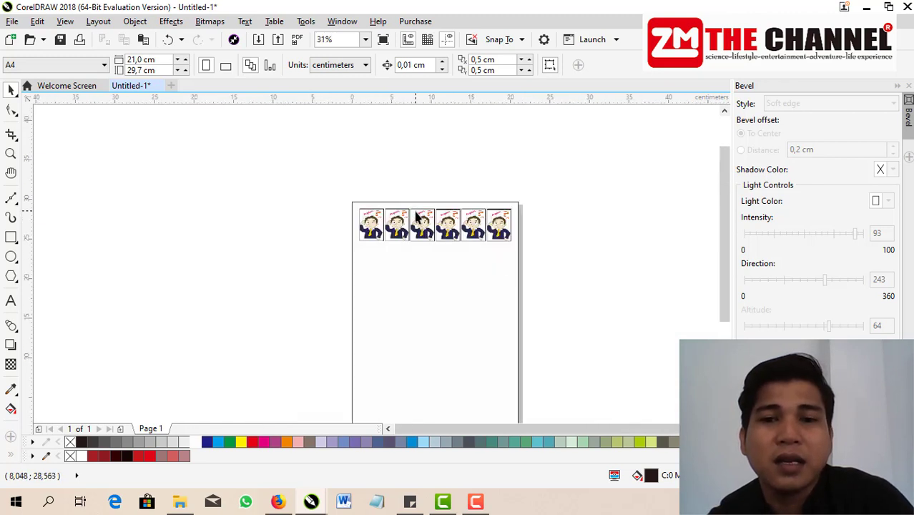
{"action": "left_click", "coordinate": [402, 345]}
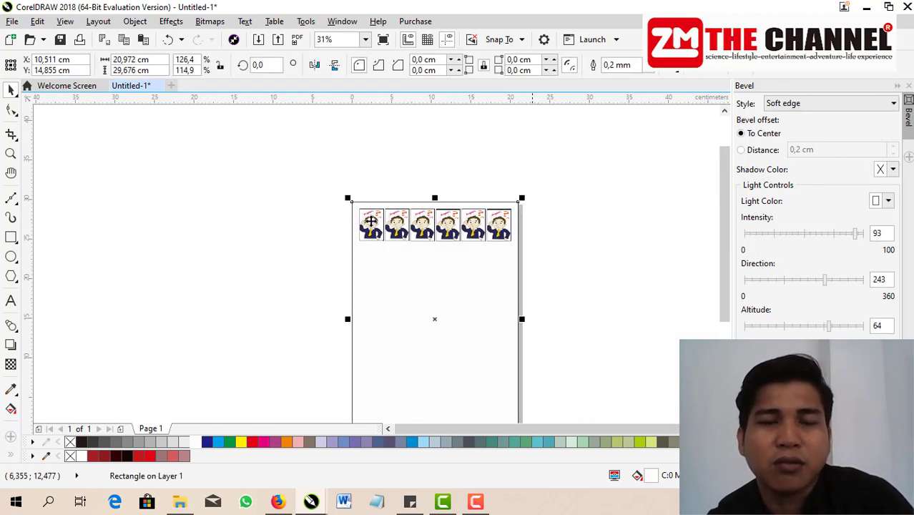
{"action": "left_click", "coordinate": [159, 217]}
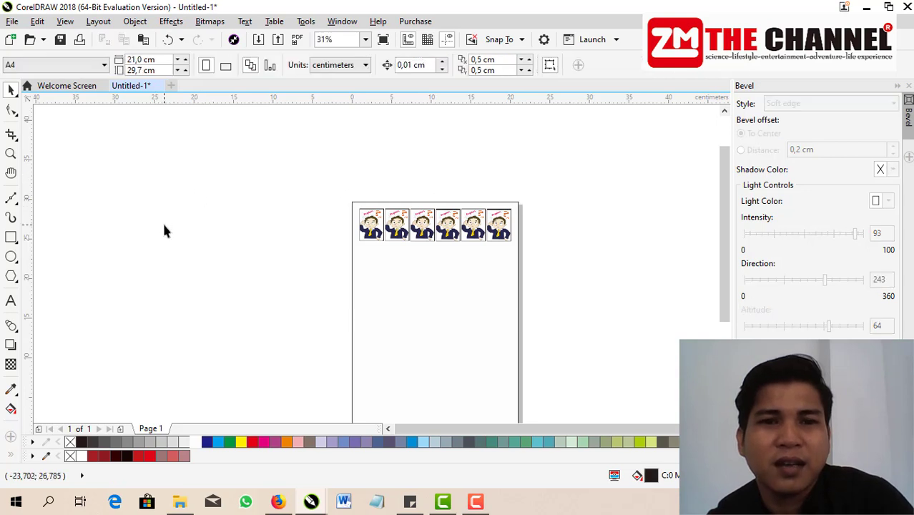
Draw a rectangle about 13.7 × 21.9 cm on the empty area left of the page, remove its fill, and select it.
{"action": "left_click", "coordinate": [16, 242]}
{"action": "left_click_drag", "start_coordinate": [224, 170], "coordinate": [332, 344]}
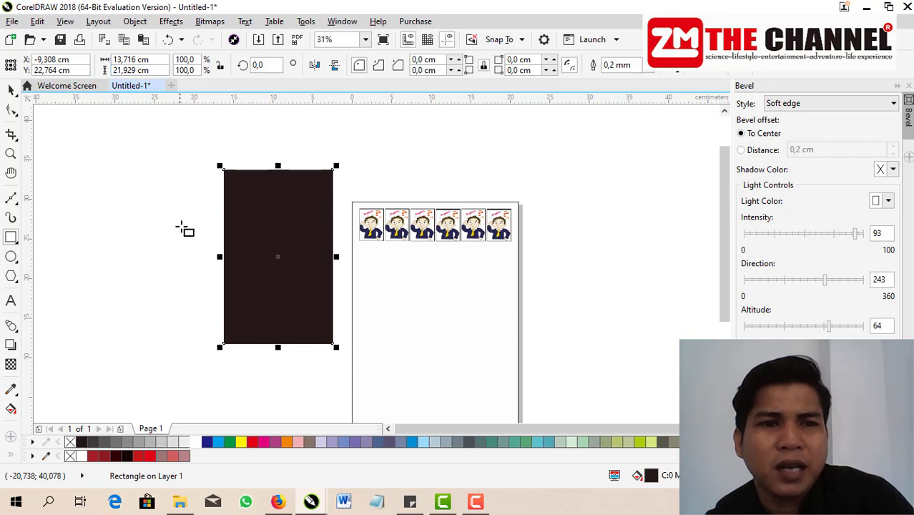
{"action": "left_click", "coordinate": [11, 407]}
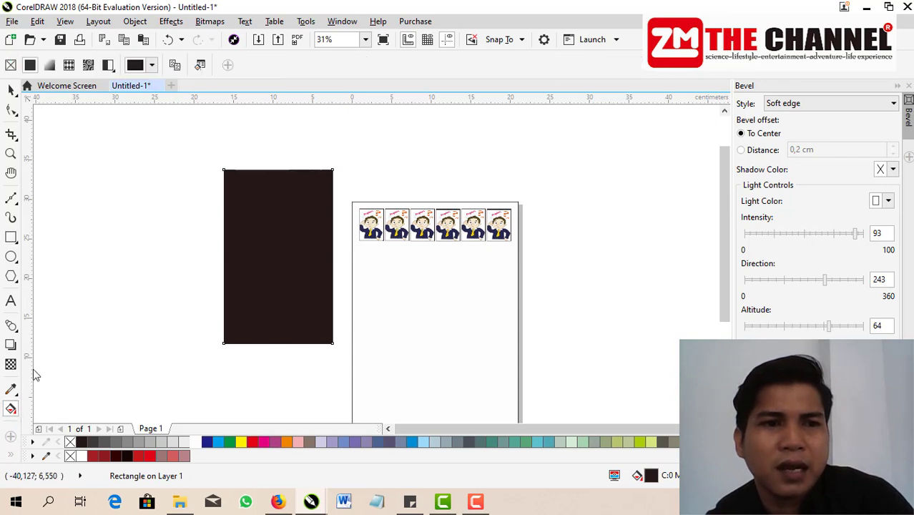
{"action": "left_click", "coordinate": [11, 65]}
{"action": "left_click", "coordinate": [11, 89]}
{"action": "left_click", "coordinate": [224, 223]}
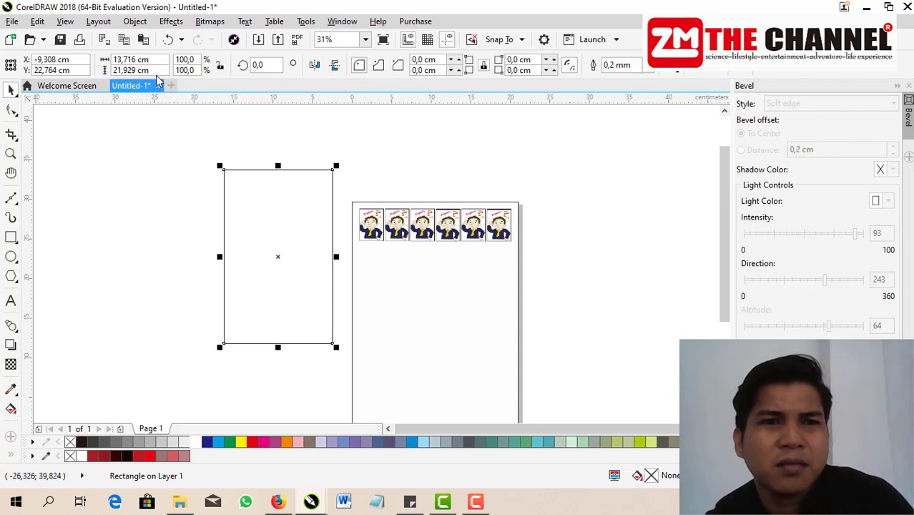
Set the unfilled rectangle's size to 4 cm wide and 6 cm high.
{"action": "left_click_drag", "start_coordinate": [156, 60], "coordinate": [95, 62]}
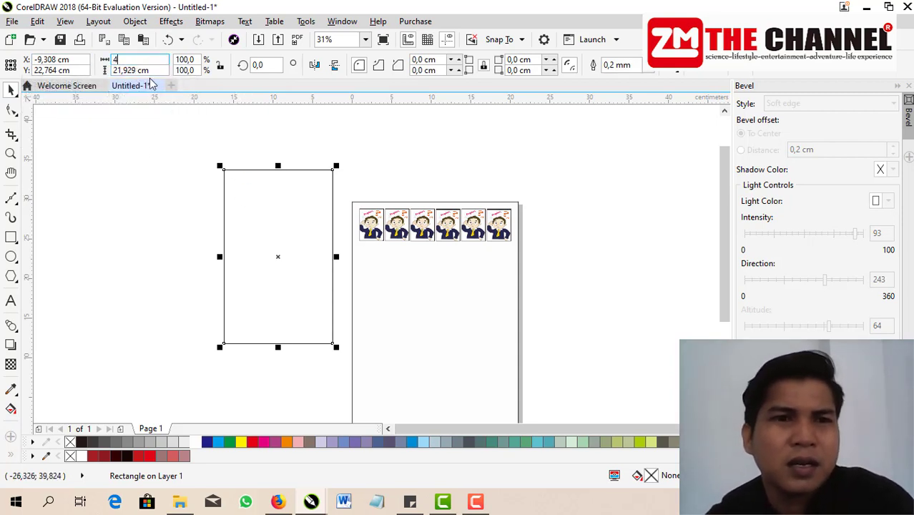
{"action": "type", "text": "4"}
{"action": "left_click_drag", "start_coordinate": [149, 70], "coordinate": [133, 70]}
{"action": "type", "text": "6"}
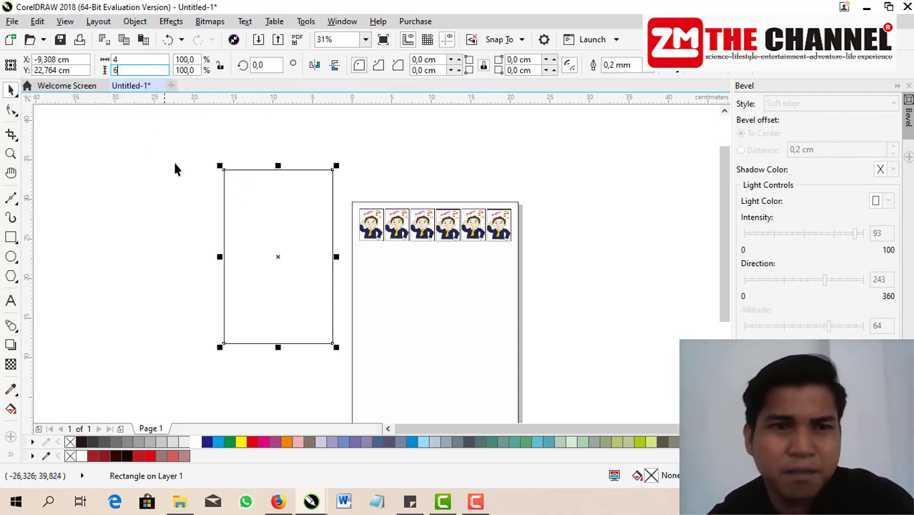
{"action": "key", "text": "Return"}
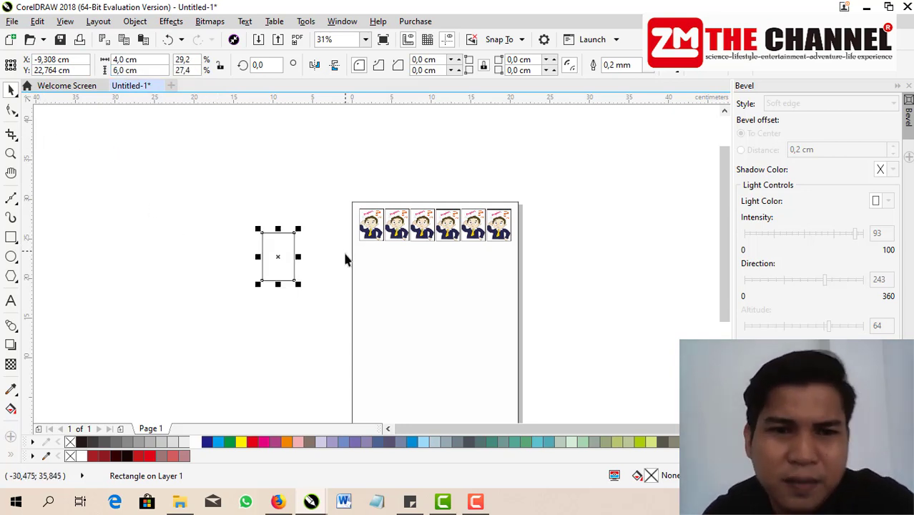
Move the 4 × 6 cm frame just below the first framed picture, aligning their left edges, at about X 3.01 cm, Y 21.54 cm.
{"action": "scroll", "coordinate": [347, 238], "scroll_direction": "up", "scroll_amount": 2}
{"action": "left_click_drag", "start_coordinate": [201, 248], "coordinate": [395, 274]}
{"action": "left_click", "coordinate": [398, 273]}
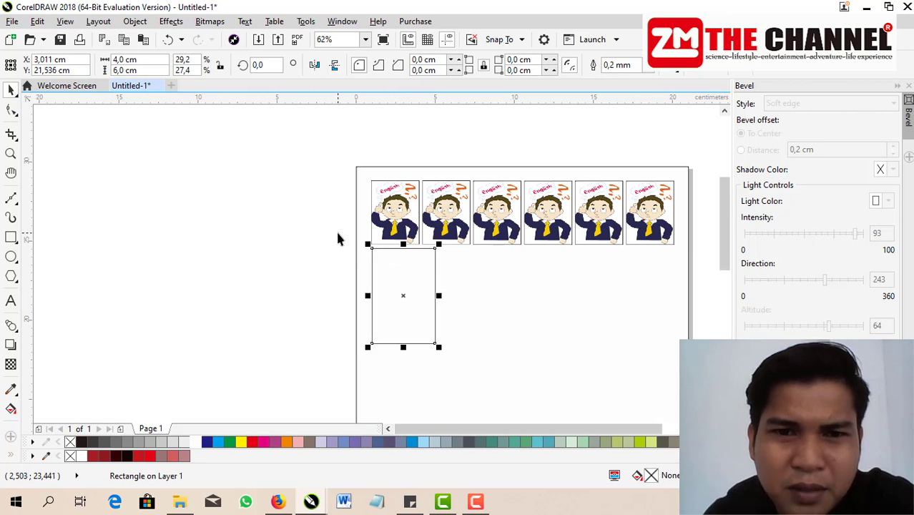
{"action": "left_click", "coordinate": [393, 201]}
{"action": "left_click_drag", "start_coordinate": [394, 202], "coordinate": [323, 200]}
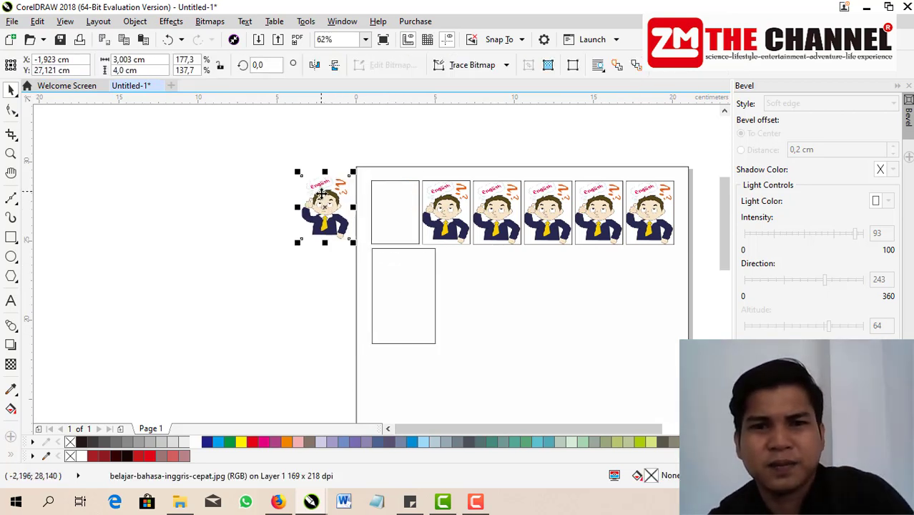
{"action": "key", "text": "ctrl+z"}
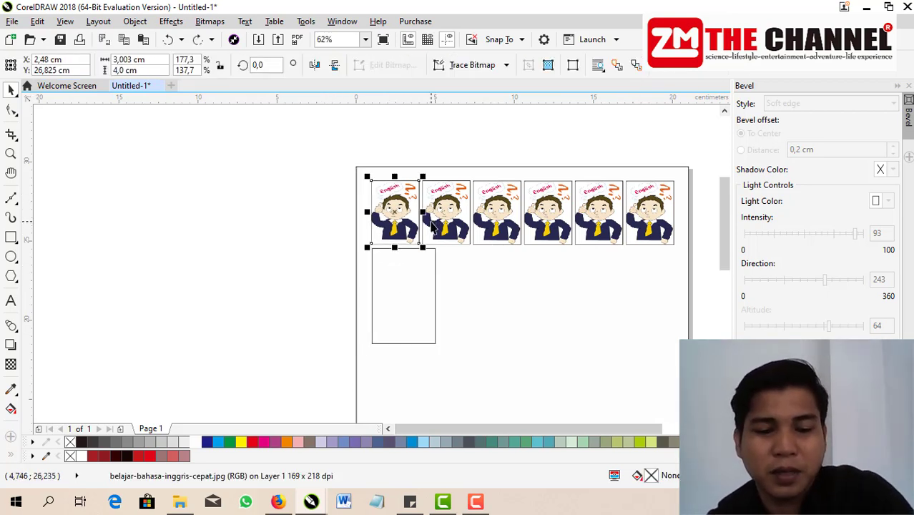
Place a copy of the first picture in the upper-left corner of the 4 × 6 cm frame, at about X 2.52 cm, Y 22.53 cm.
{"action": "scroll", "coordinate": [398, 241], "scroll_direction": "up", "scroll_amount": 2}
{"action": "left_click_drag", "start_coordinate": [401, 236], "coordinate": [425, 344]}
{"action": "scroll", "coordinate": [360, 303], "scroll_direction": "up", "scroll_amount": 4}
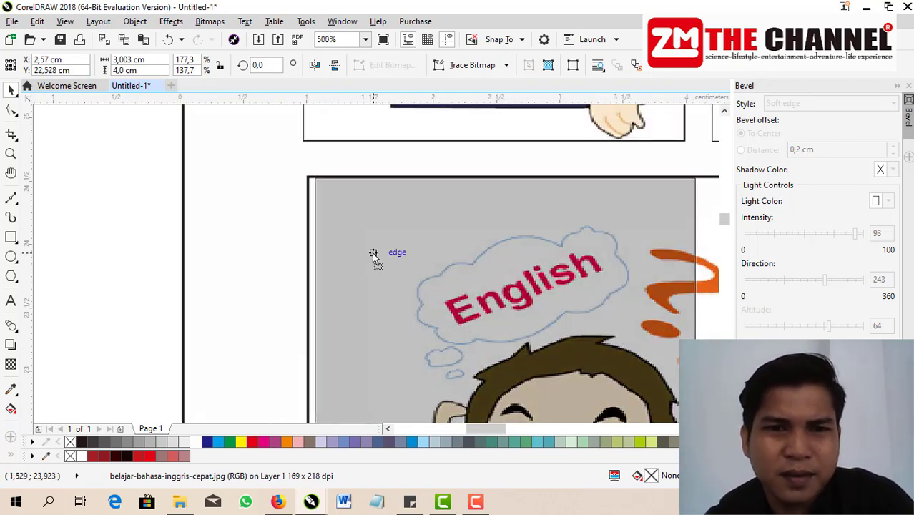
{"action": "scroll", "coordinate": [366, 252], "scroll_direction": "down", "scroll_amount": 6}
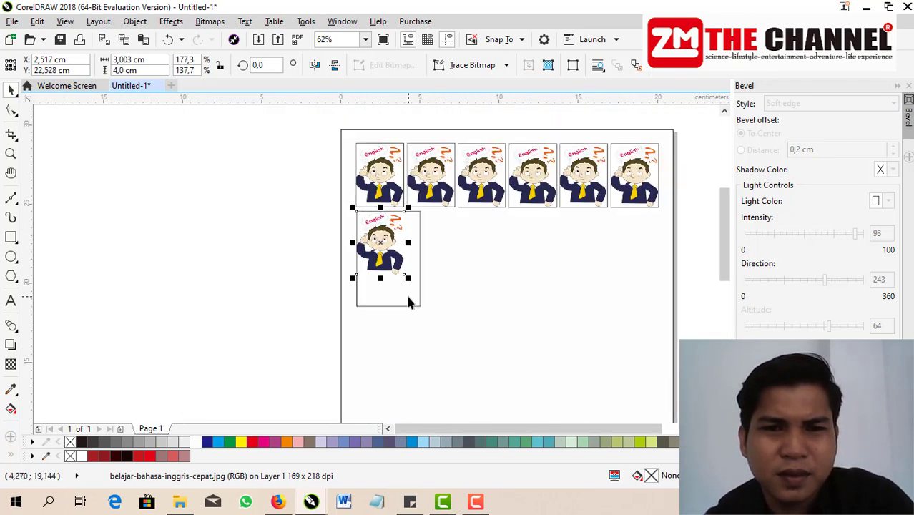
Enlarge the copied picture to about 4 × 6 cm so it fills the larger frame, and deselect it.
{"action": "scroll", "coordinate": [407, 299], "scroll_direction": "up", "scroll_amount": 2}
{"action": "left_click_drag", "start_coordinate": [403, 256], "coordinate": [431, 308]}
{"action": "scroll", "coordinate": [361, 286], "scroll_direction": "up", "scroll_amount": 2}
{"action": "left_click_drag", "start_coordinate": [368, 323], "coordinate": [368, 322]}
{"action": "scroll", "coordinate": [368, 322], "scroll_direction": "down", "scroll_amount": 2}
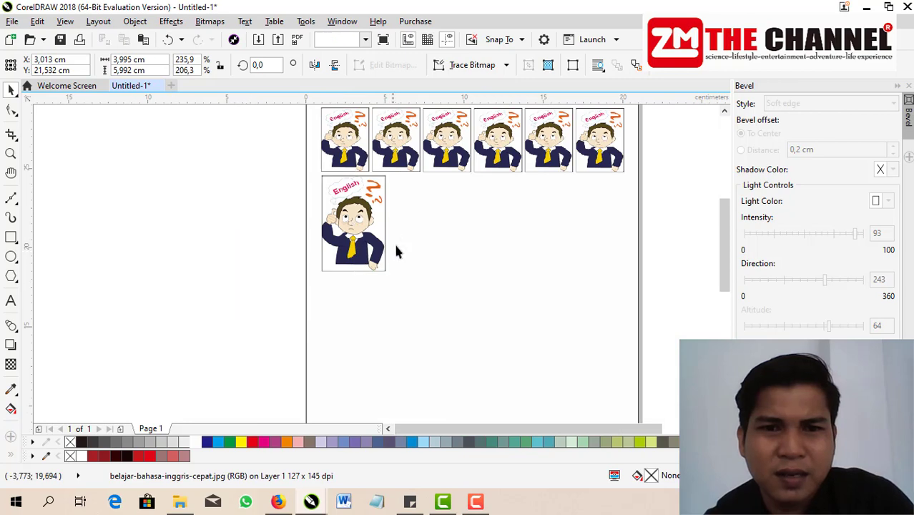
{"action": "left_click", "coordinate": [395, 248]}
Select the 4 × 6 cm picture with its frame and place a duplicate directly to its right, at about X 7.20 cm, Y 21.58 cm.
{"action": "scroll", "coordinate": [372, 213], "scroll_direction": "down", "scroll_amount": 1}
{"action": "scroll", "coordinate": [372, 213], "scroll_direction": "up", "scroll_amount": 1}
{"action": "scroll", "coordinate": [350, 308], "scroll_direction": "up", "scroll_amount": 1}
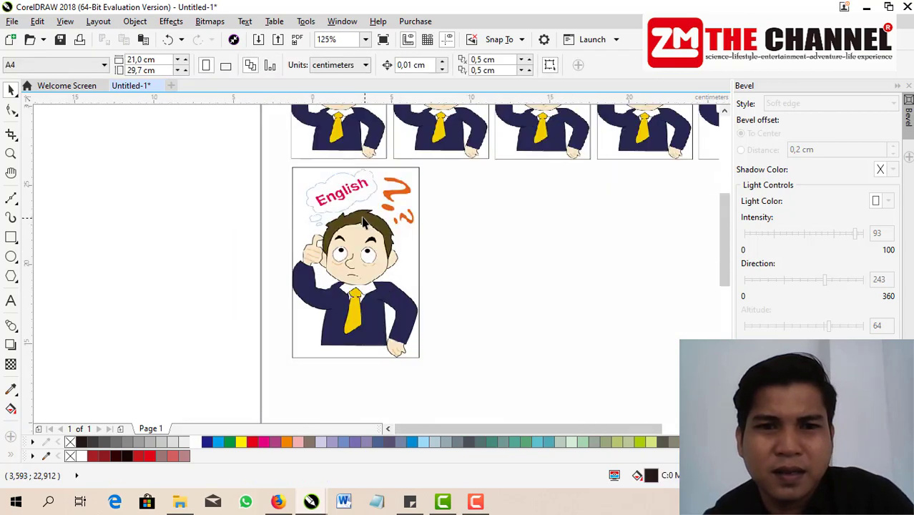
{"action": "scroll", "coordinate": [296, 313], "scroll_direction": "down", "scroll_amount": 1}
{"action": "scroll", "coordinate": [296, 314], "scroll_direction": "up", "scroll_amount": 1}
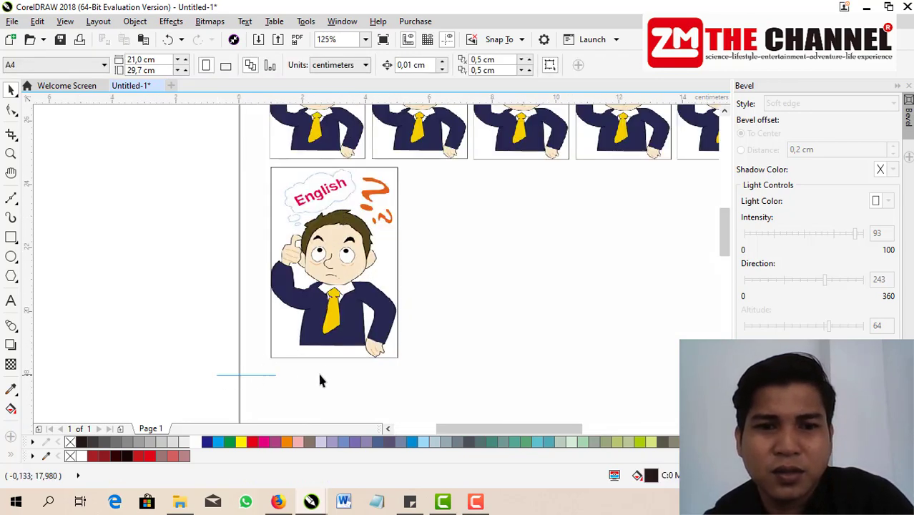
{"action": "left_click_drag", "start_coordinate": [320, 380], "coordinate": [434, 162]}
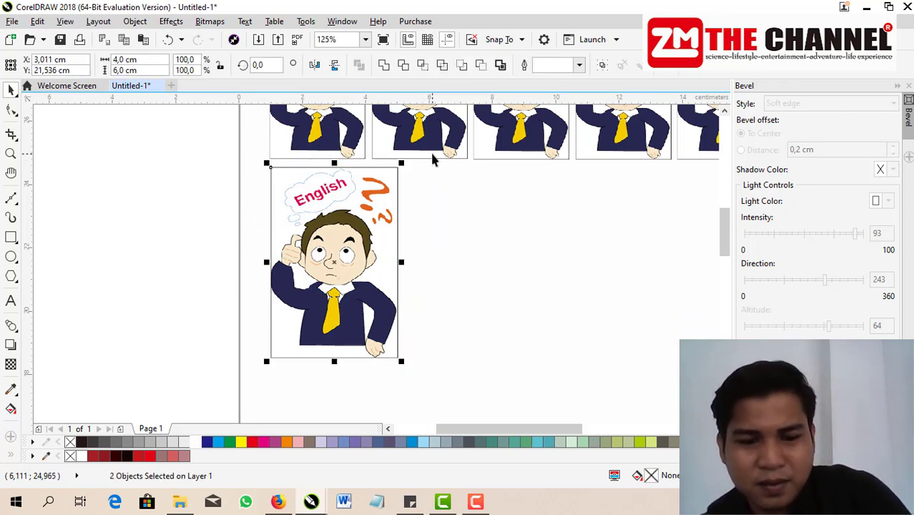
{"action": "left_click_drag", "start_coordinate": [361, 265], "coordinate": [492, 264]}
{"action": "scroll", "coordinate": [492, 263], "scroll_direction": "down", "scroll_amount": 2}
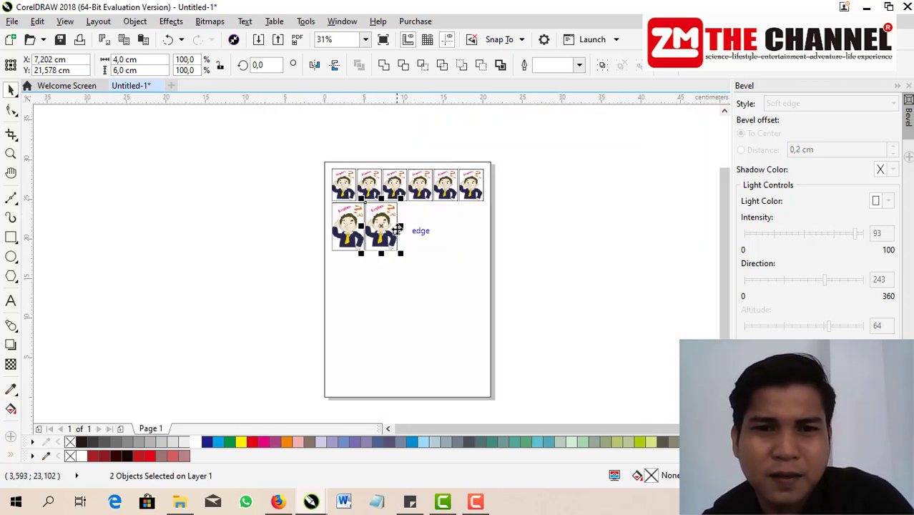
Select both 4 × 6 cm framed pictures, place a duplicate of the pair to their right at about X 13.65 cm, and deselect it.
{"action": "scroll", "coordinate": [257, 309], "scroll_direction": "up", "scroll_amount": 1}
{"action": "left_click_drag", "start_coordinate": [196, 308], "coordinate": [471, 171]}
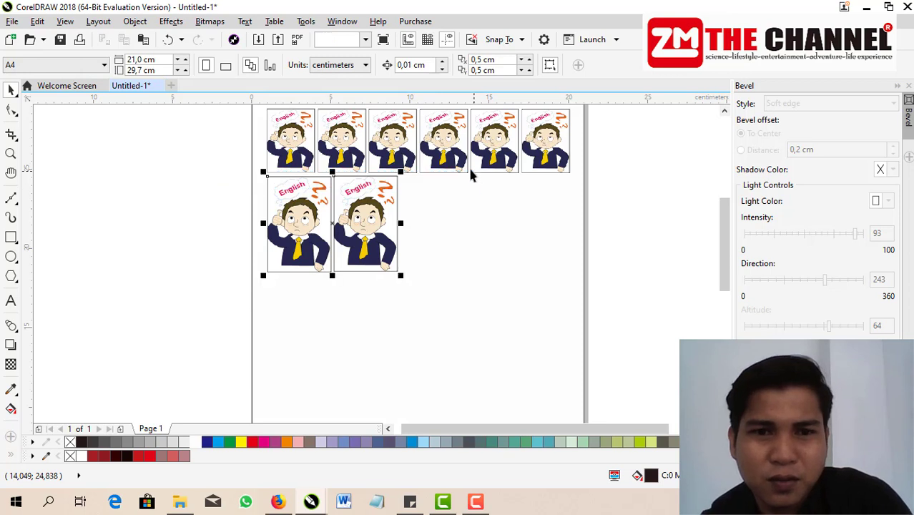
{"action": "left_click_drag", "start_coordinate": [312, 229], "coordinate": [434, 223]}
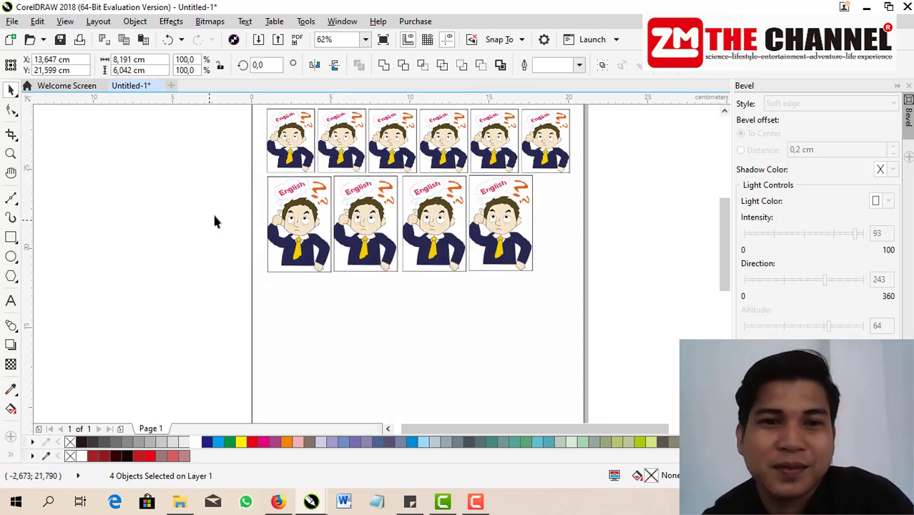
{"action": "left_click", "coordinate": [213, 212]}
Examine the layout of the 3 × 4 cm and 4 × 6 cm picture rows on the page.
{"action": "scroll", "coordinate": [543, 190], "scroll_direction": "down", "scroll_amount": 3}
{"action": "scroll", "coordinate": [576, 177], "scroll_direction": "up", "scroll_amount": 1}
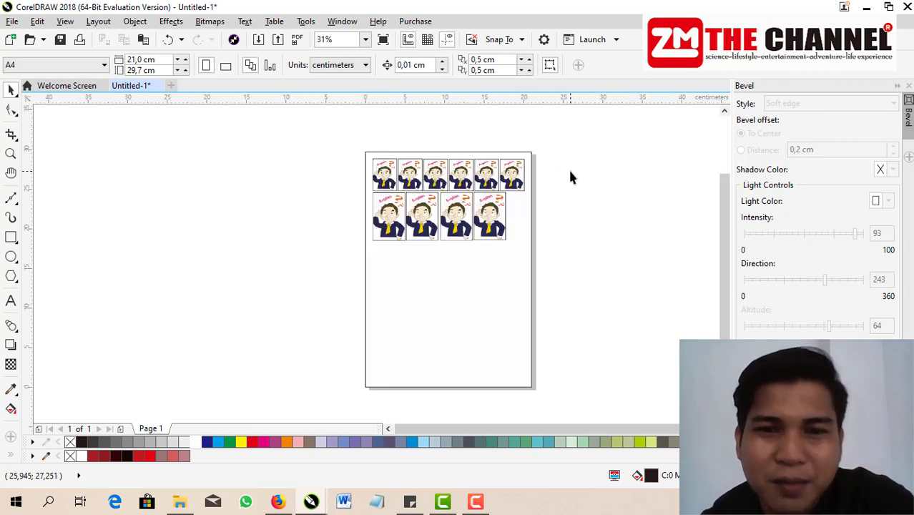
{"action": "scroll", "coordinate": [472, 168], "scroll_direction": "up", "scroll_amount": 1}
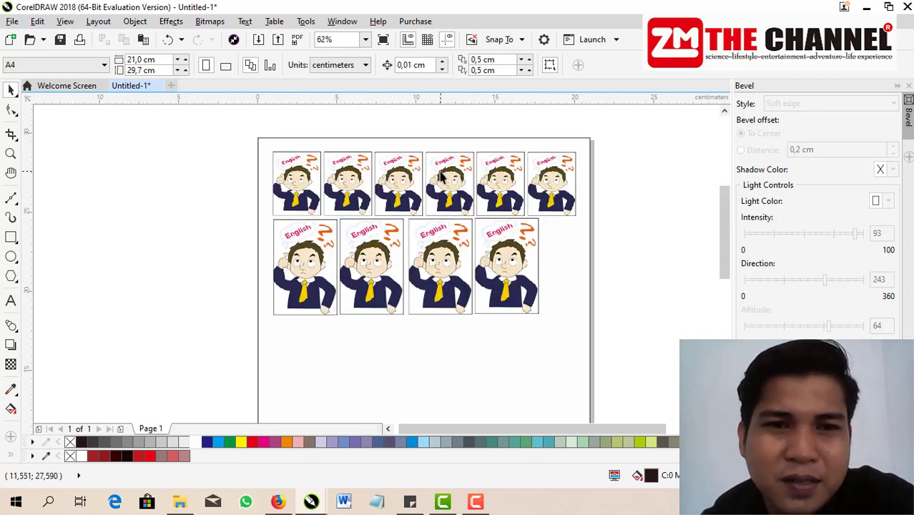
{"action": "scroll", "coordinate": [437, 182], "scroll_direction": "down", "scroll_amount": 1}
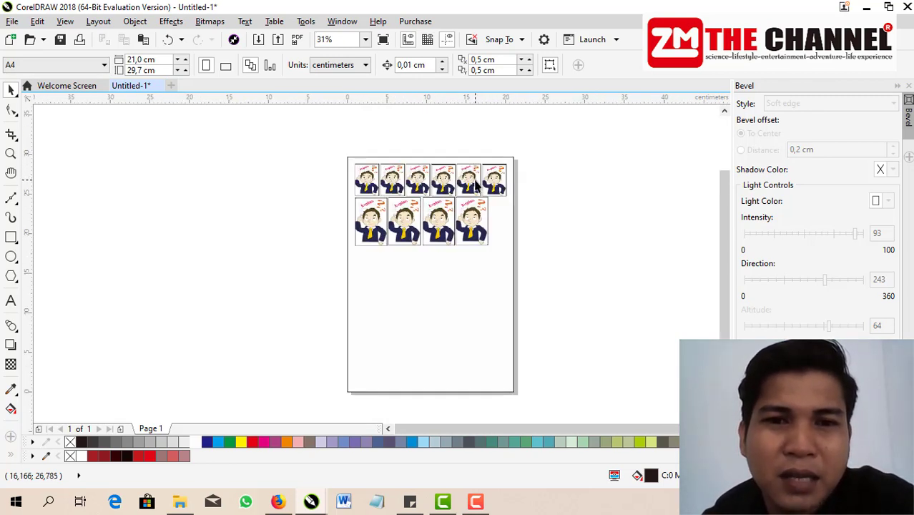
{"action": "scroll", "coordinate": [478, 185], "scroll_direction": "up", "scroll_amount": 1}
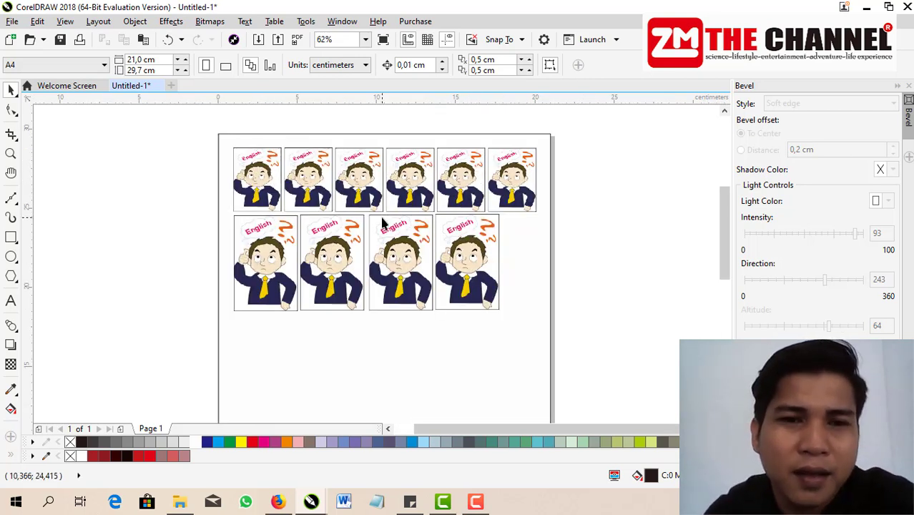
{"action": "scroll", "coordinate": [408, 222], "scroll_direction": "down", "scroll_amount": 1}
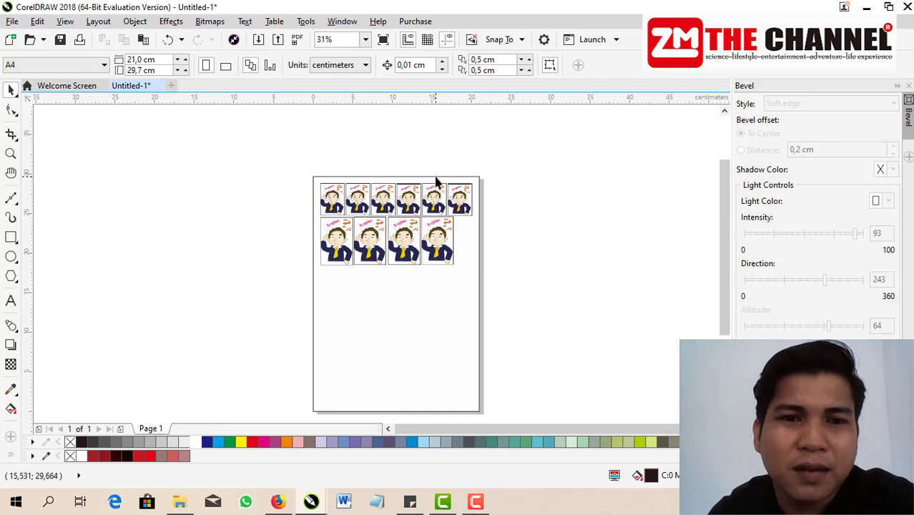
{"action": "scroll", "coordinate": [435, 182], "scroll_direction": "up", "scroll_amount": 1}
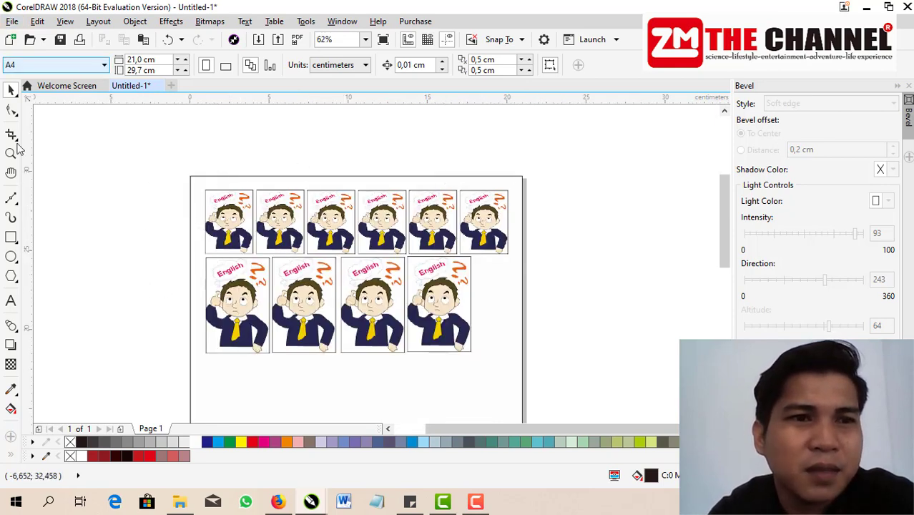
Start exporting the page as a JPG named "my photo" to Data (D:), declining to replace the existing file.
{"action": "left_click", "coordinate": [13, 21]}
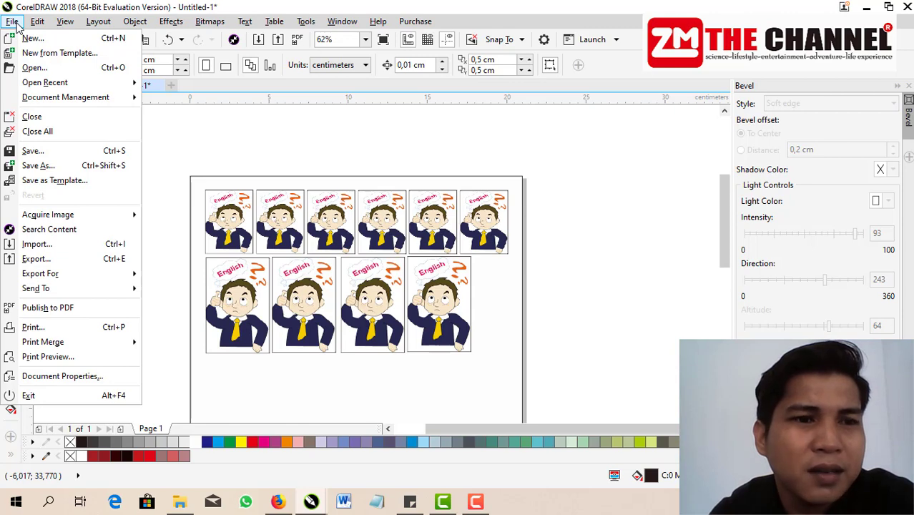
{"action": "left_click", "coordinate": [47, 261]}
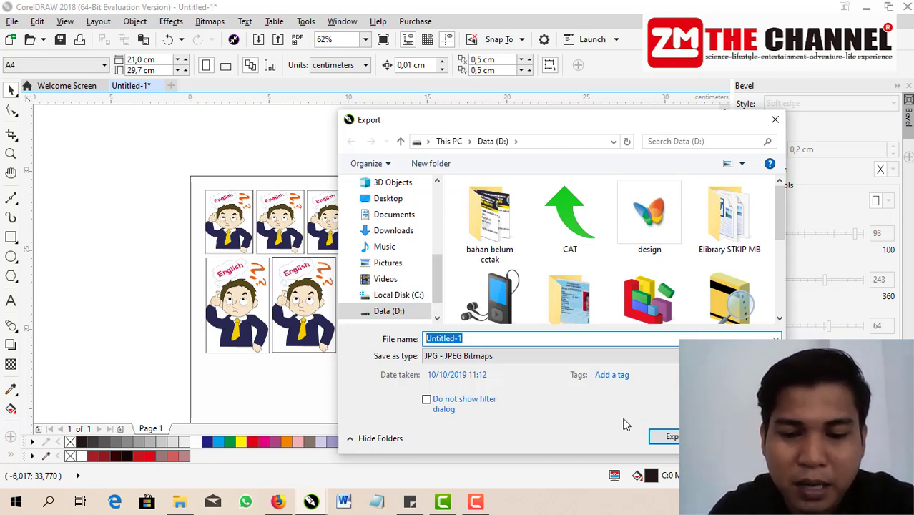
{"action": "type", "text": "my "}
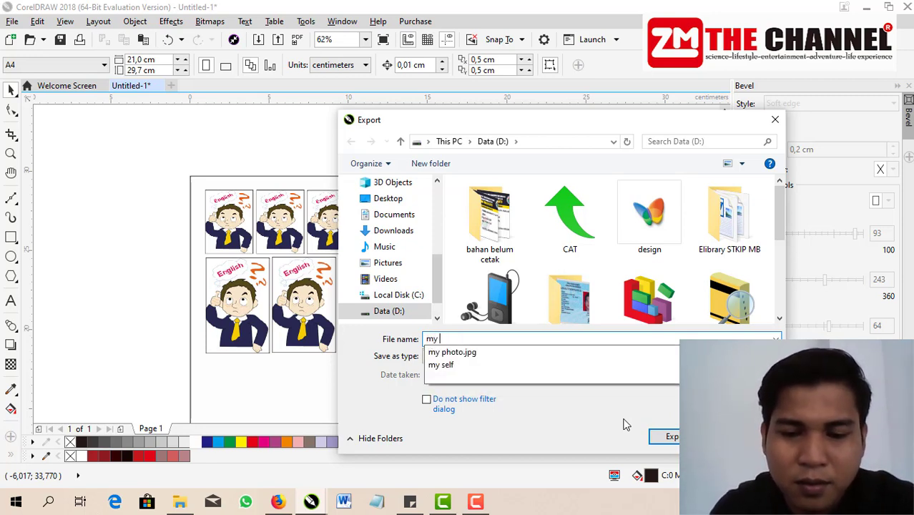
{"action": "type", "text": "photo"}
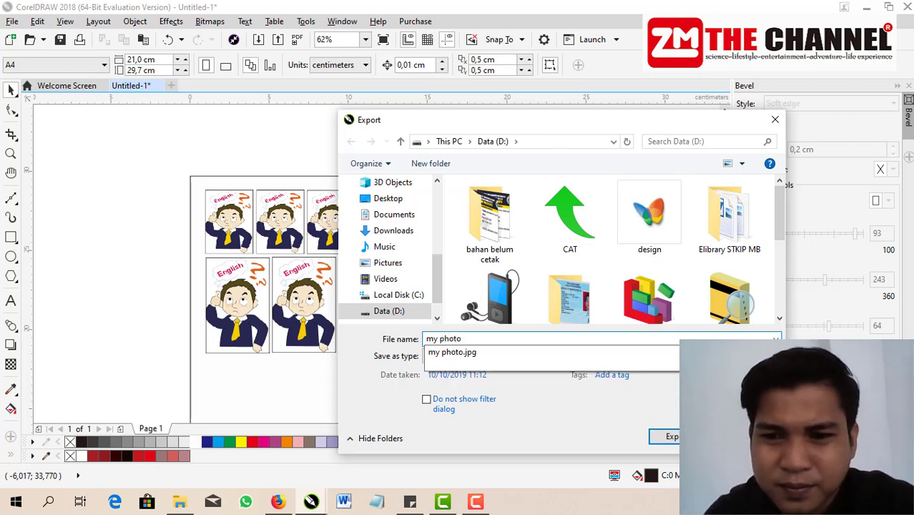
{"action": "left_click", "coordinate": [665, 436]}
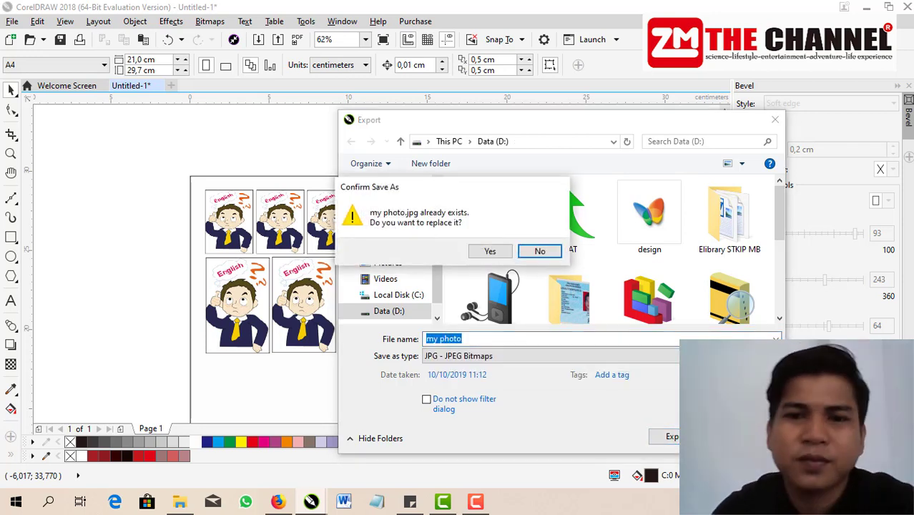
{"action": "left_click", "coordinate": [541, 251]}
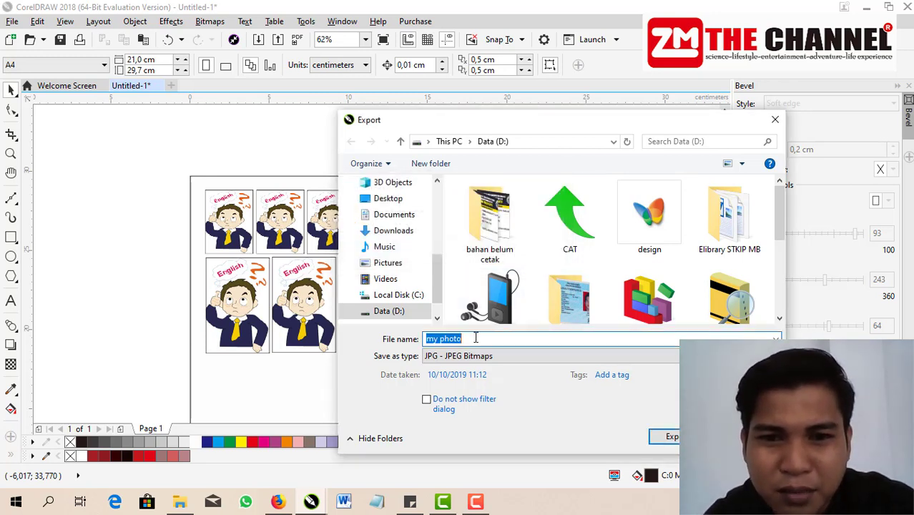
Change the export file name to "my photo2" and export the JPG with the preset JPEG settings.
{"action": "left_click", "coordinate": [472, 340]}
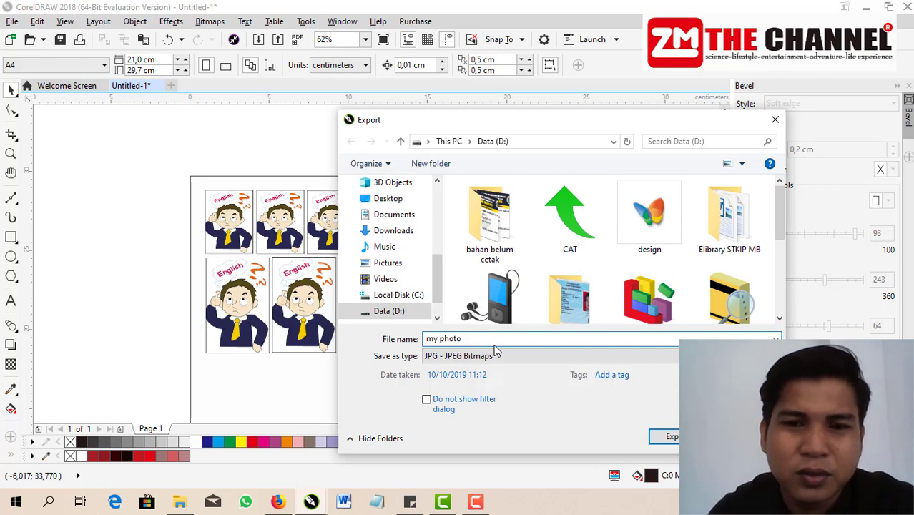
{"action": "type", "text": "1"}
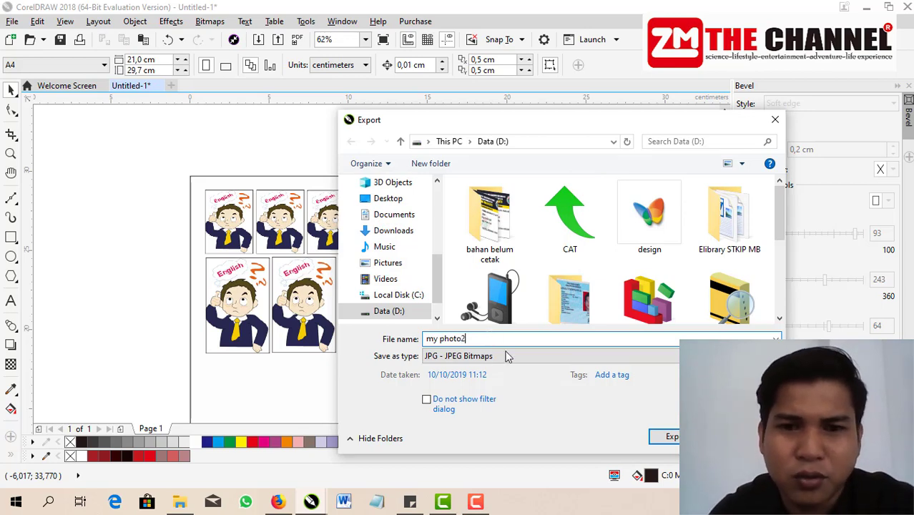
{"action": "left_click", "coordinate": [668, 437]}
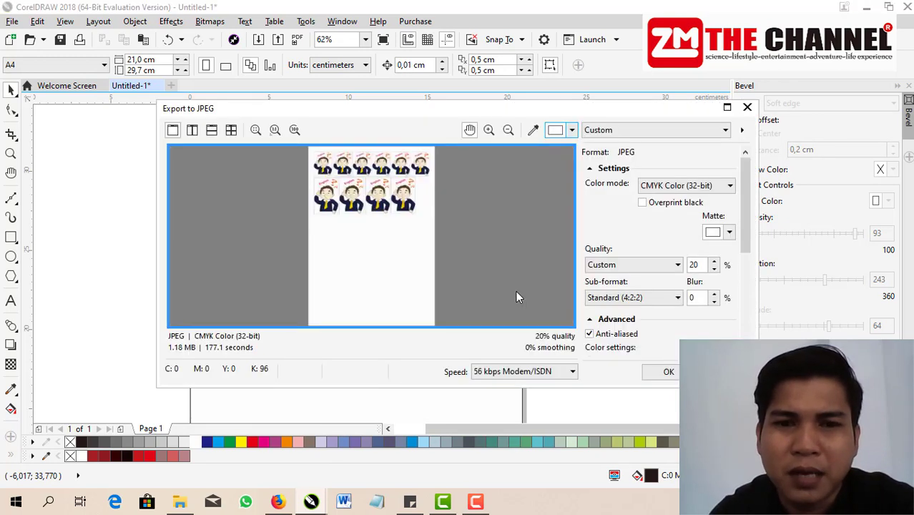
{"action": "left_click", "coordinate": [659, 373]}
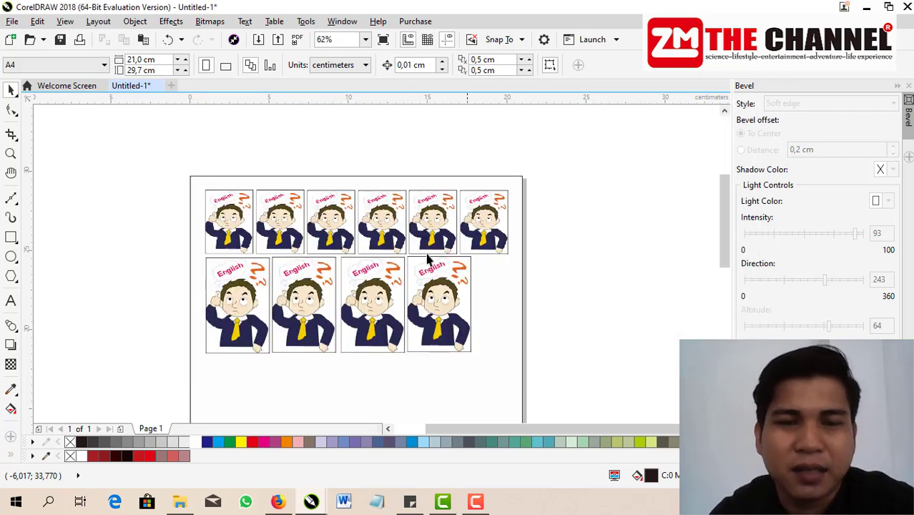
Switch to File Explorer, go to Data (D:), and open the exported "my photo2" image.
{"action": "left_click", "coordinate": [180, 505]}
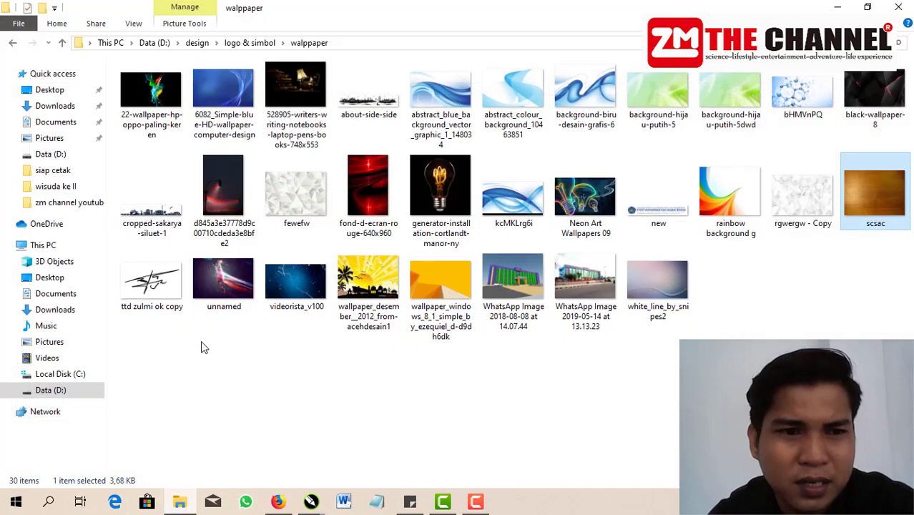
{"action": "left_click", "coordinate": [90, 398]}
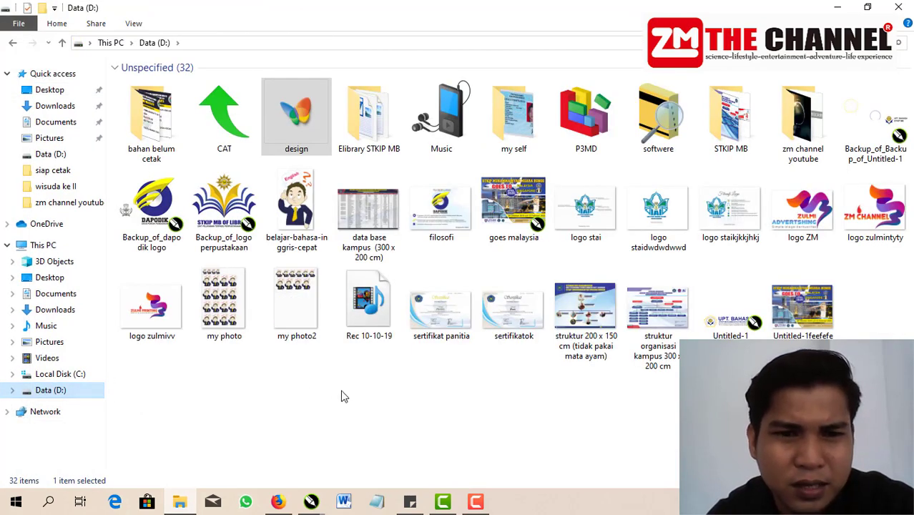
{"action": "left_click", "coordinate": [295, 303]}
{"action": "left_click", "coordinate": [226, 306]}
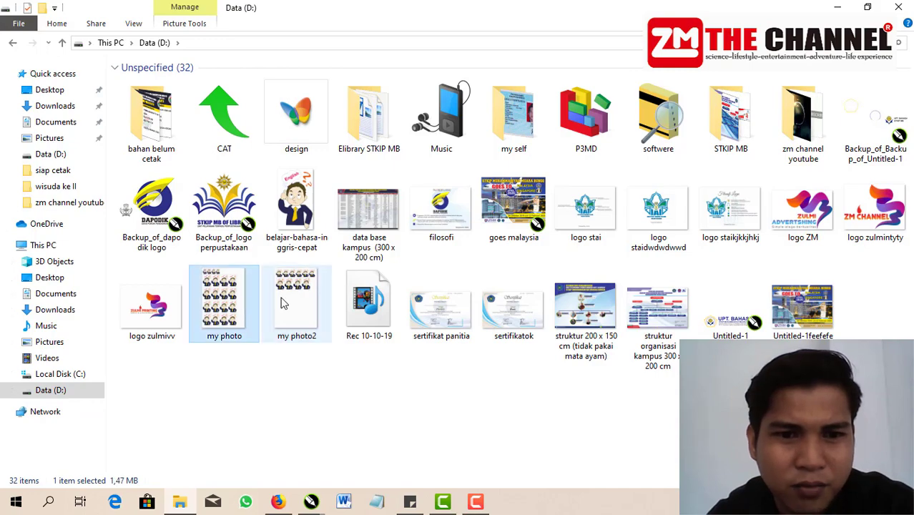
{"action": "left_click", "coordinate": [285, 304]}
{"action": "double_click", "coordinate": [283, 304]}
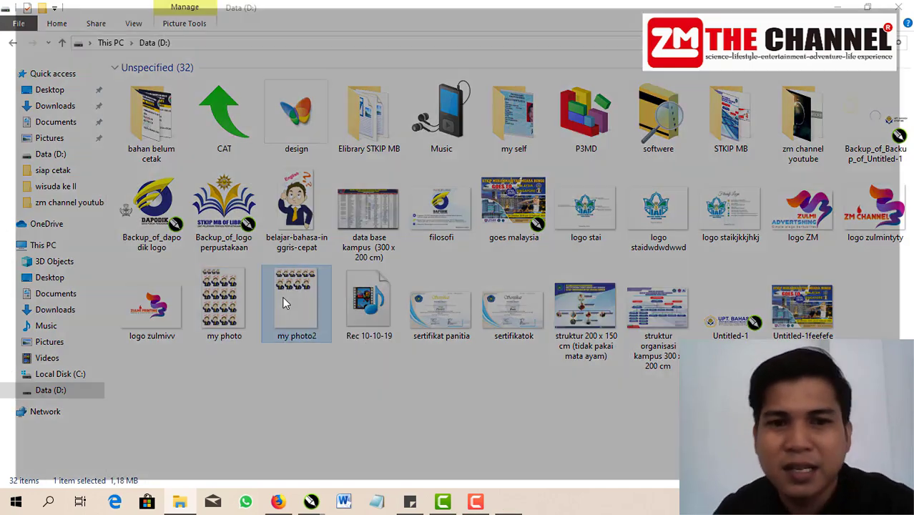